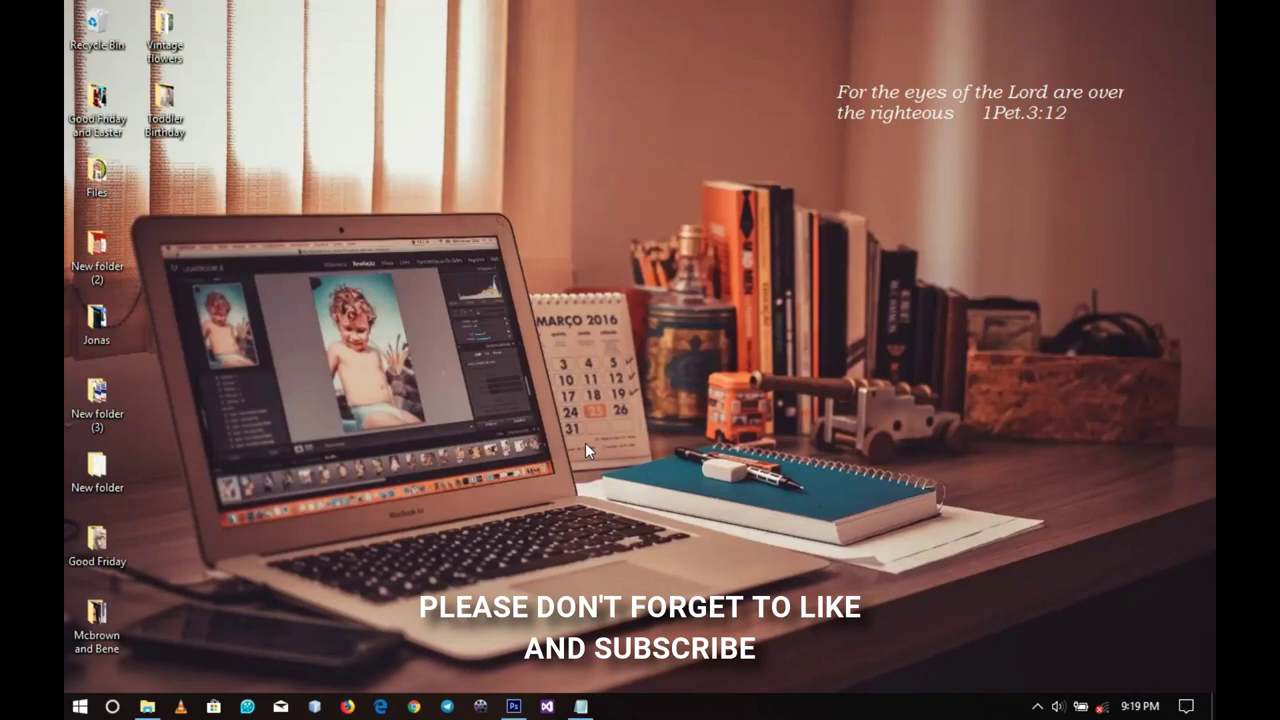
# Drag IMG-20190423-WA0007 from the Toddler Birthday folder into Photoshop so it opens as Layer 0.
pyautogui.click(150, 707)
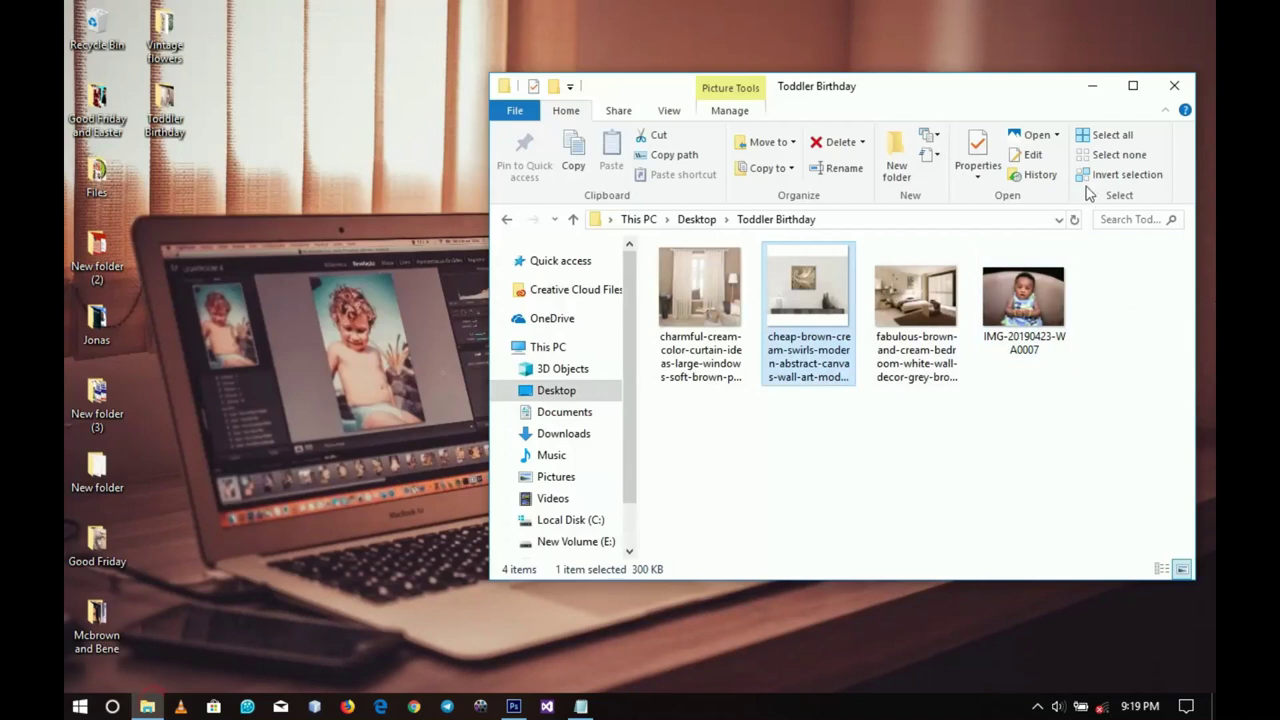
pyautogui.click(1095, 88)
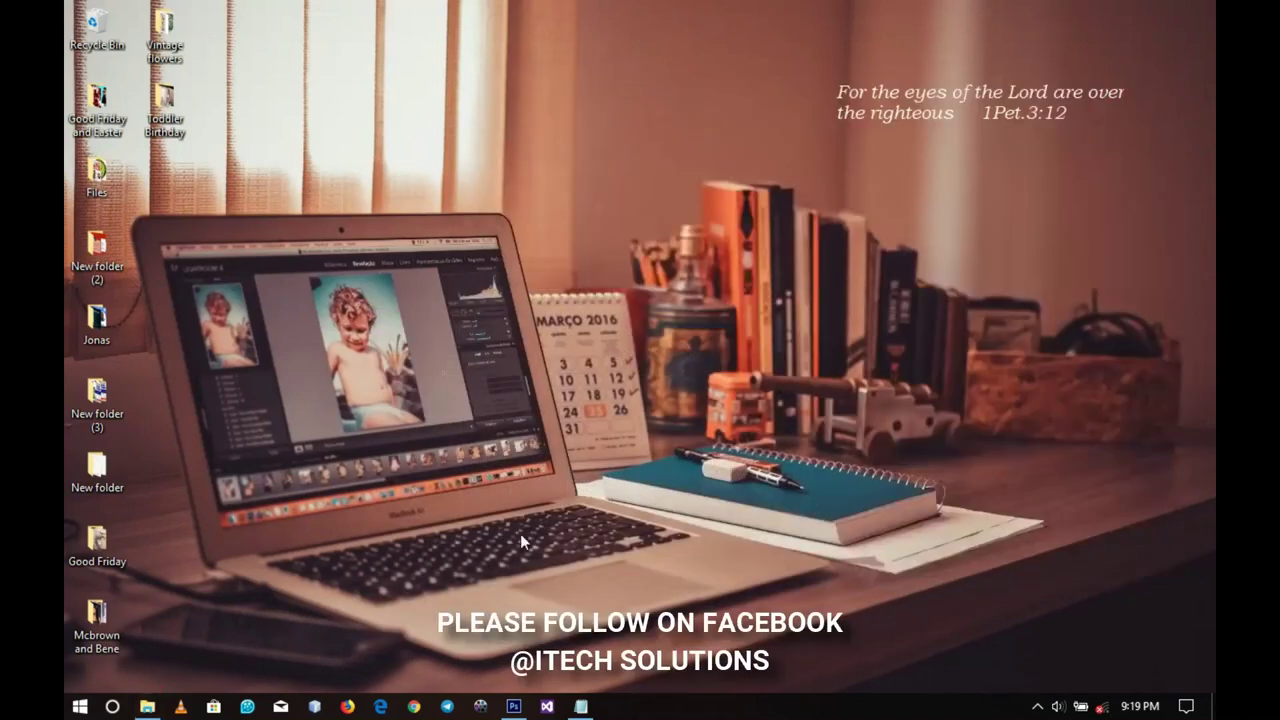
pyautogui.click(147, 707)
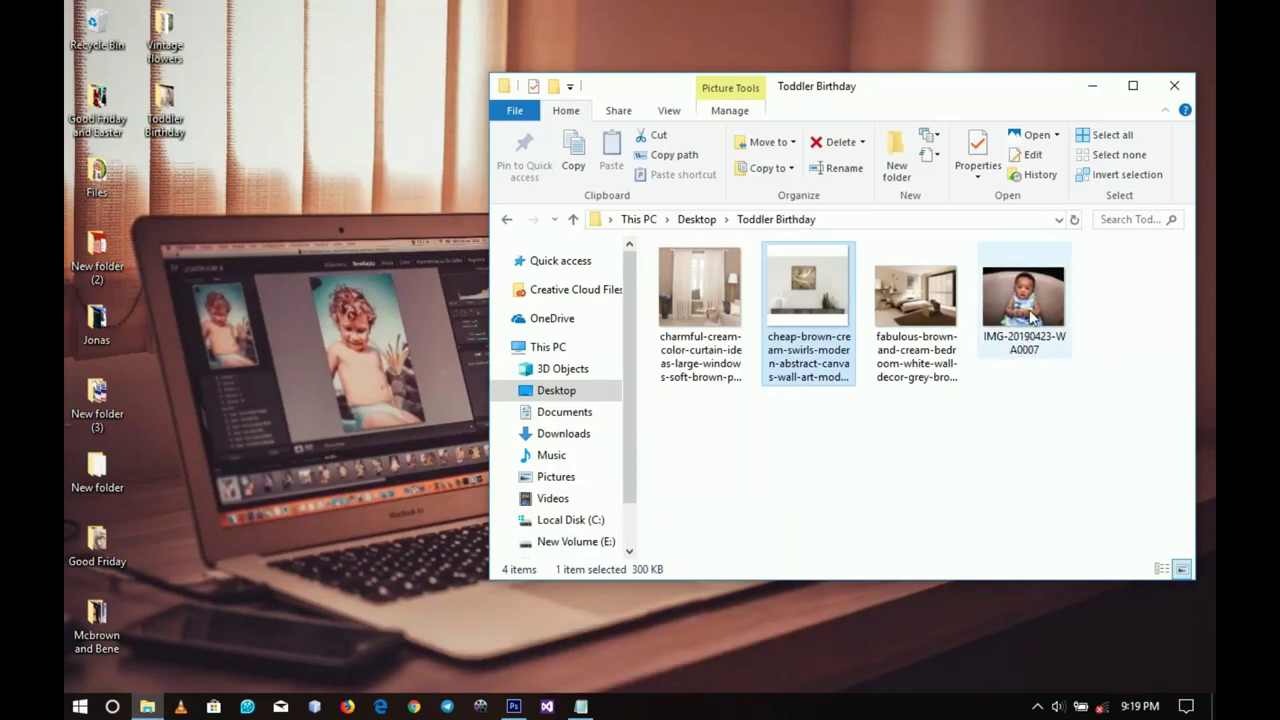
pyautogui.moveTo(1032, 316); pyautogui.dragTo(508, 622)
pyautogui.moveTo(535, 563); pyautogui.dragTo(535, 563)
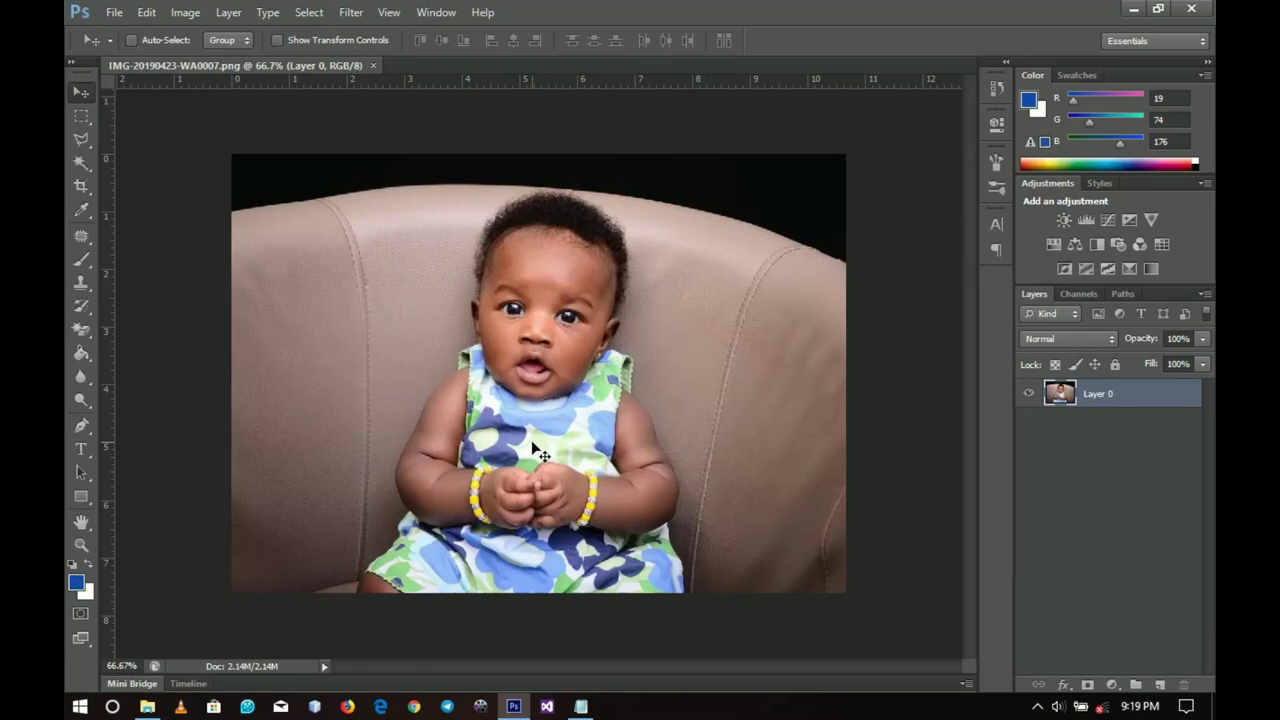
# Select the black strip above the couch with the Magic Wand and delete it to transparency.
pyautogui.moveTo(81, 162); pyautogui.dragTo(104, 180)
pyautogui.click(151, 177)
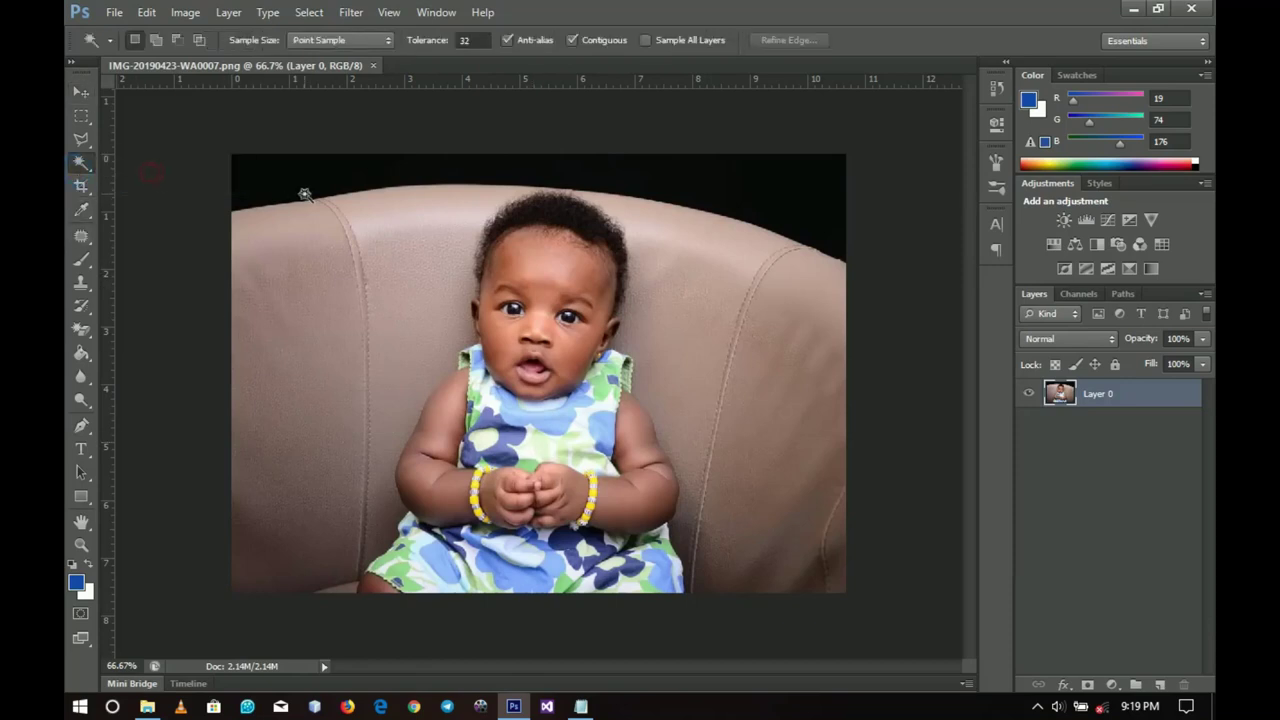
pyautogui.click(304, 184)
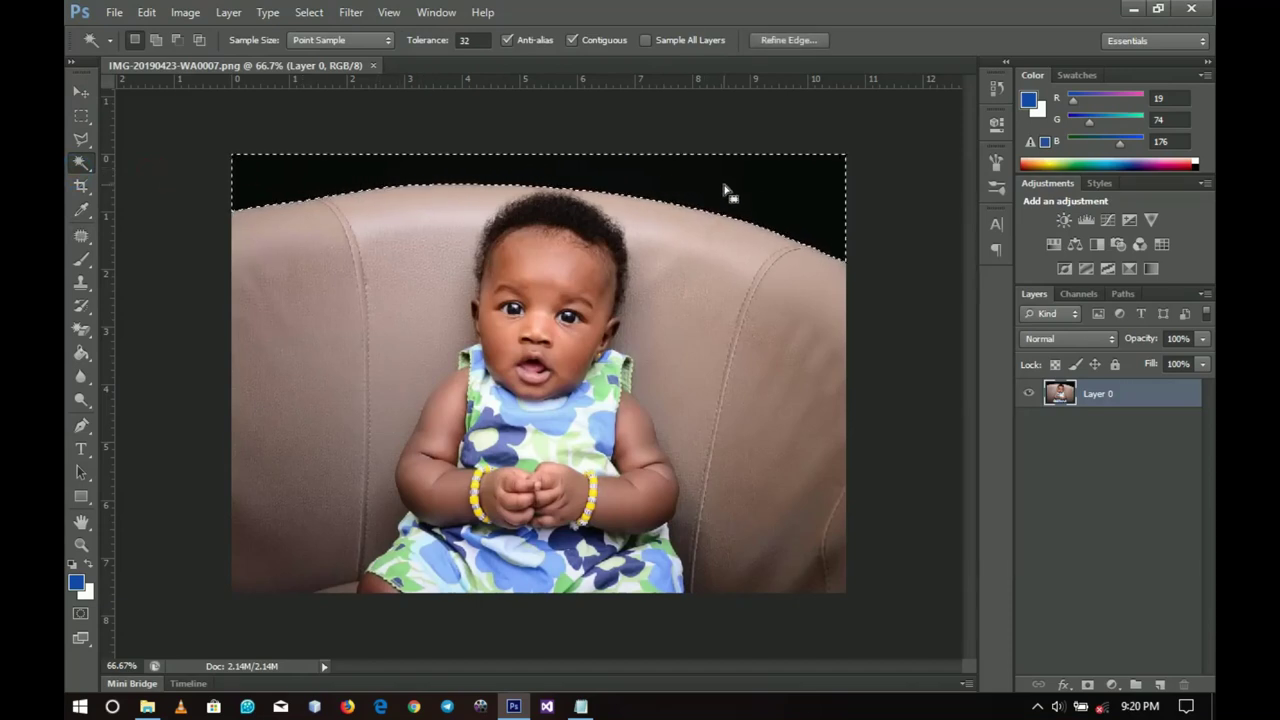
pyautogui.press('Delete')
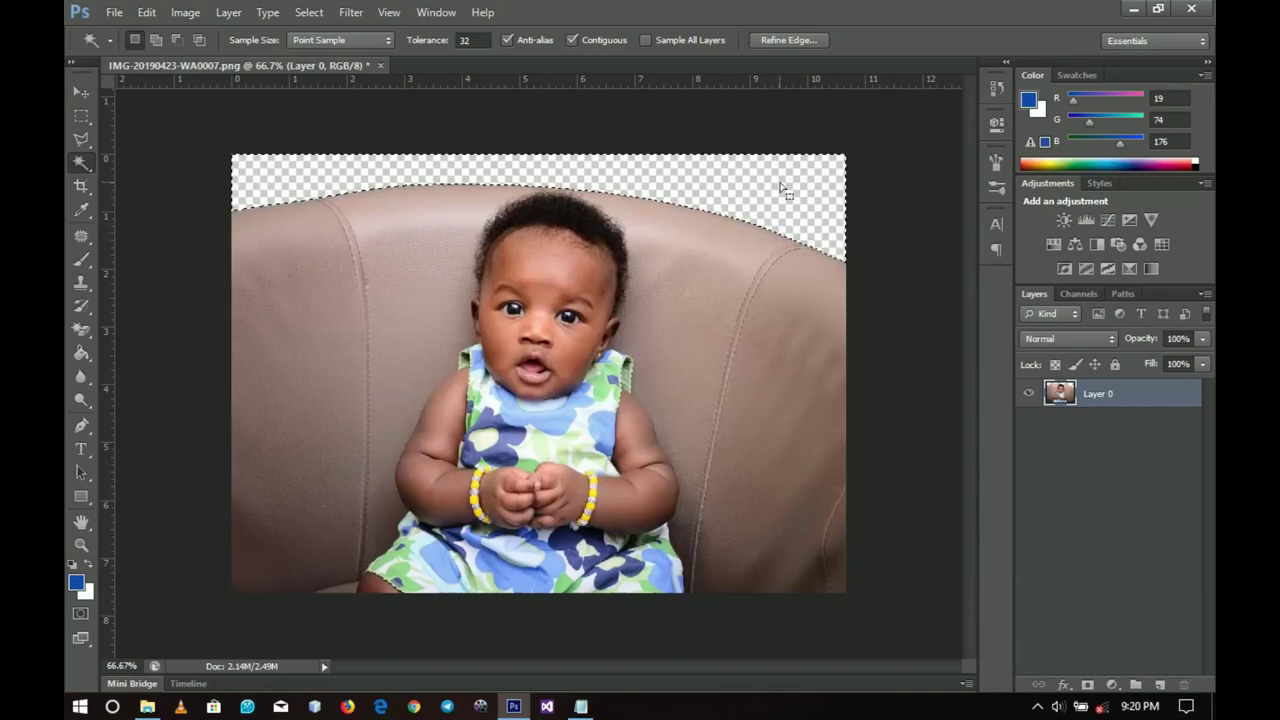
# In Refine Edge, set Smooth to 100 and Feather to 0.3 px, then apply.
pyautogui.click(792, 40)
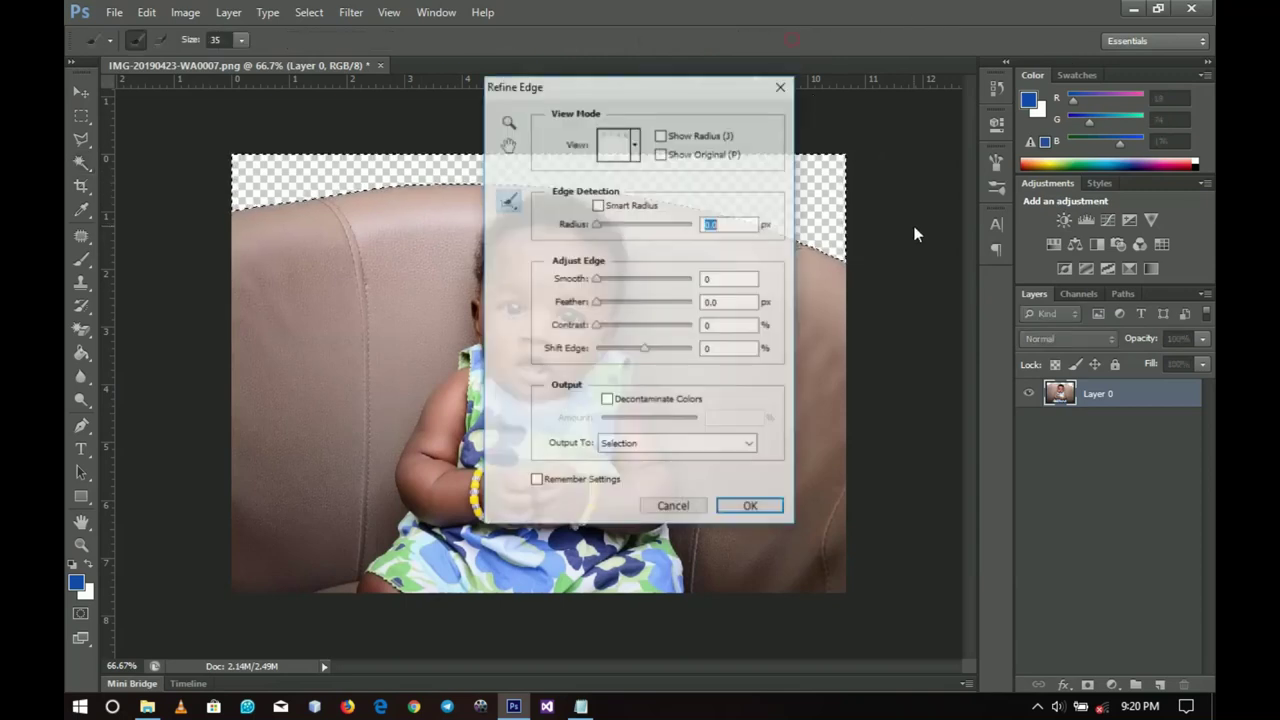
pyautogui.moveTo(615, 280); pyautogui.dragTo(750, 281)
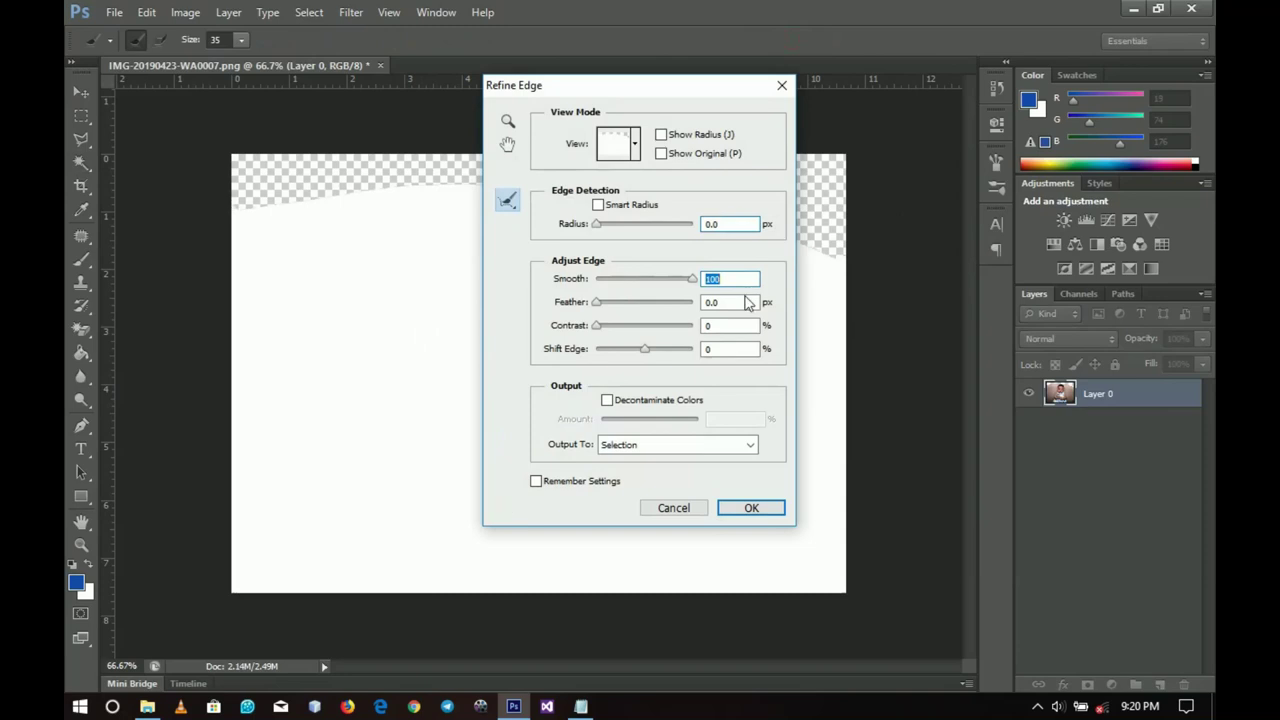
pyautogui.click(724, 302)
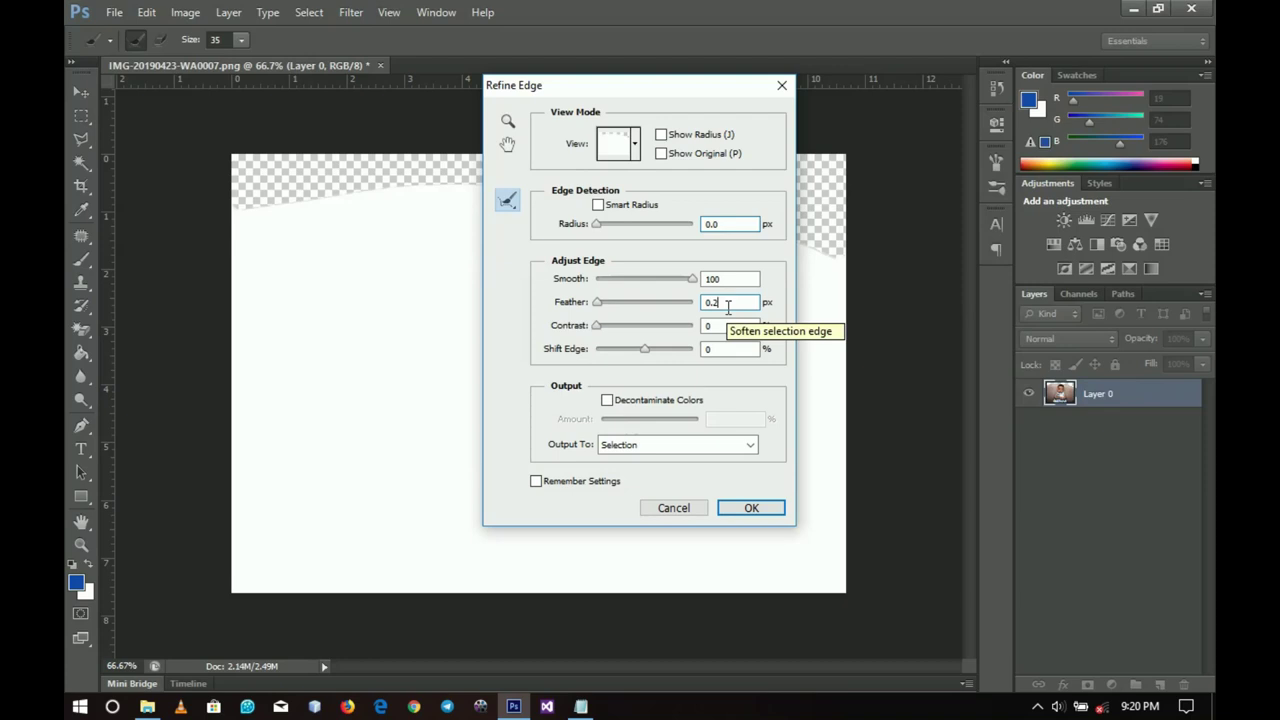
pyautogui.press('Up')
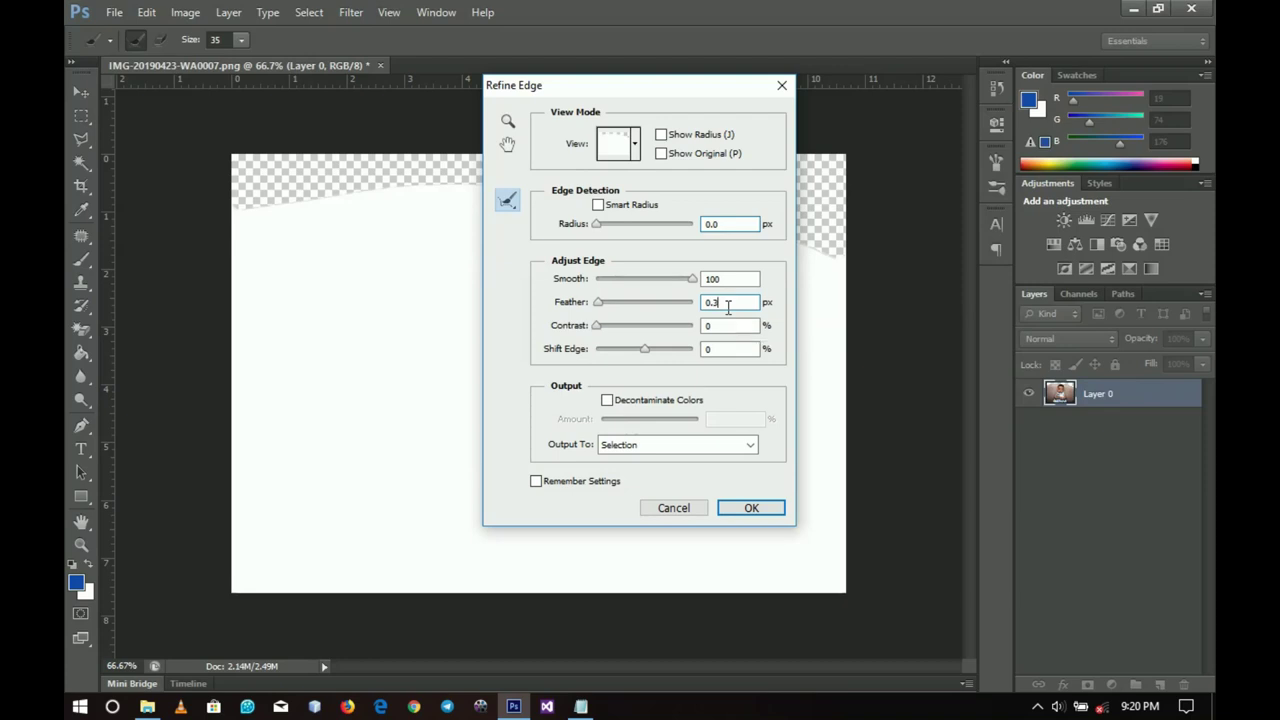
pyautogui.press('Return')
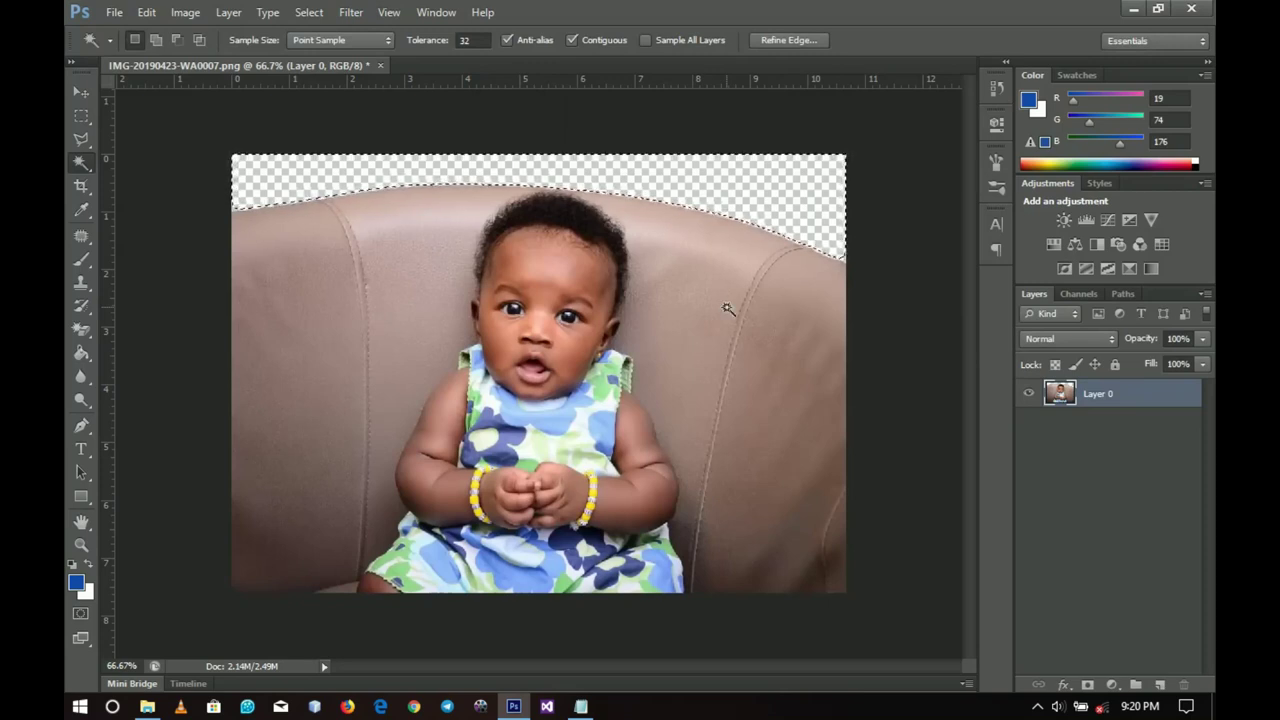
# Deselect, then apply Levels with the black input raised to 15 to deepen the photo's shadows.
pyautogui.hotkey('ctrl', 'd')
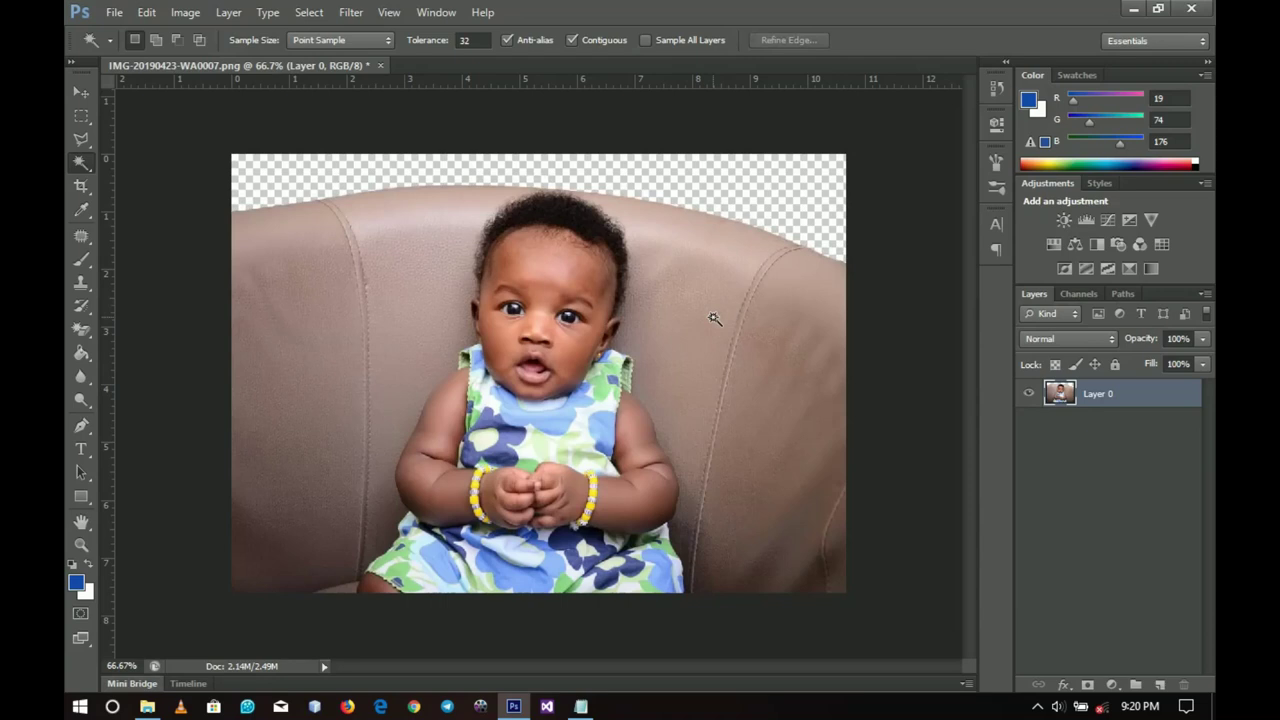
pyautogui.press('v')
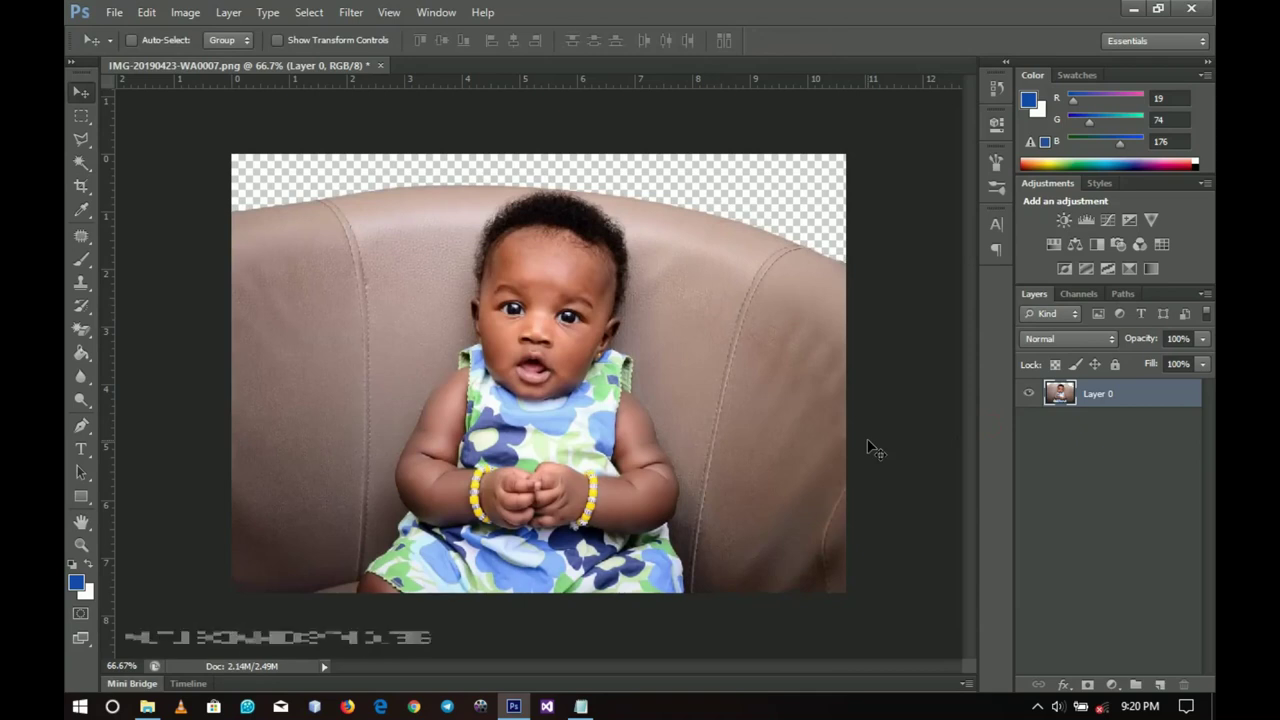
pyautogui.hotkey('ctrl', 'l')
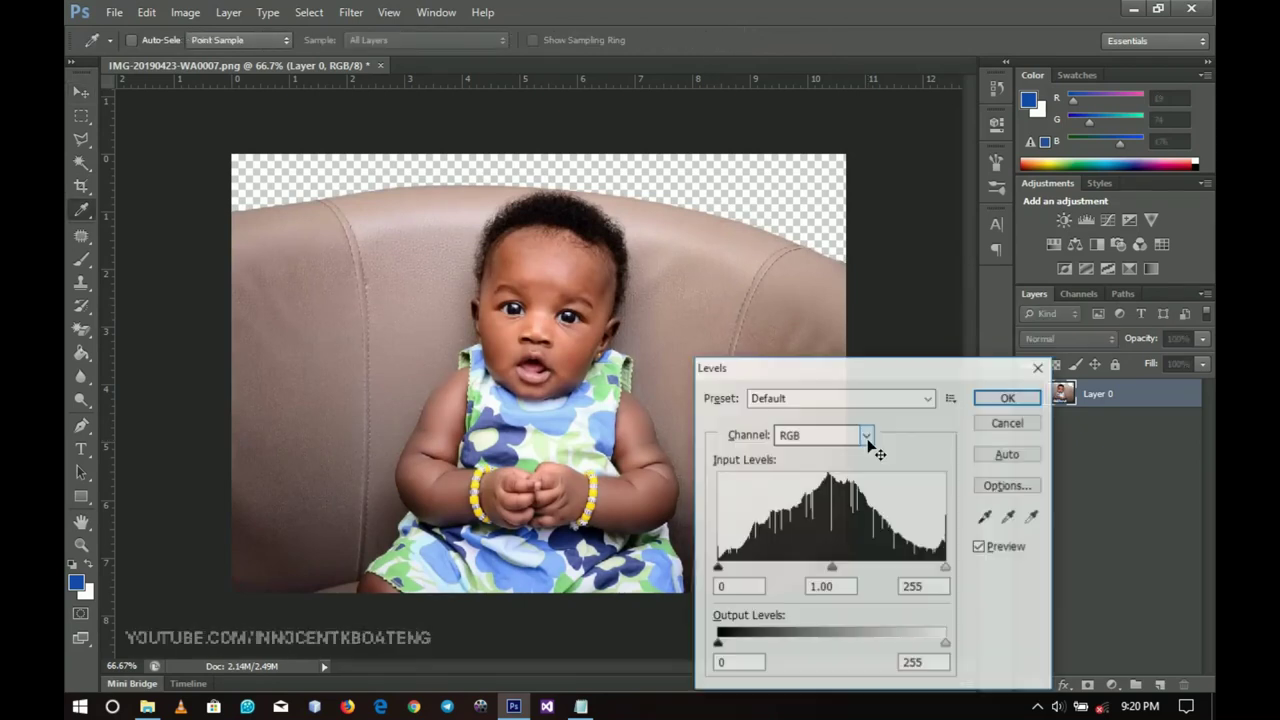
pyautogui.moveTo(718, 568); pyautogui.dragTo(729, 571)
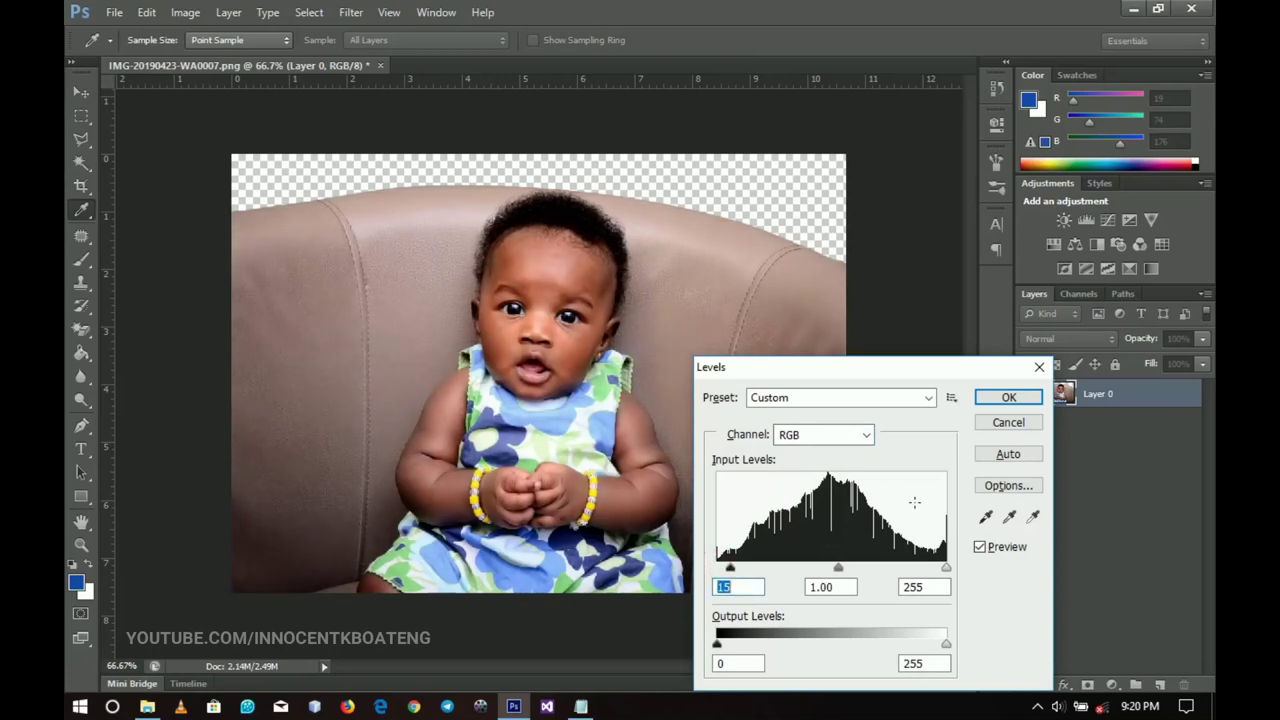
pyautogui.click(1009, 397)
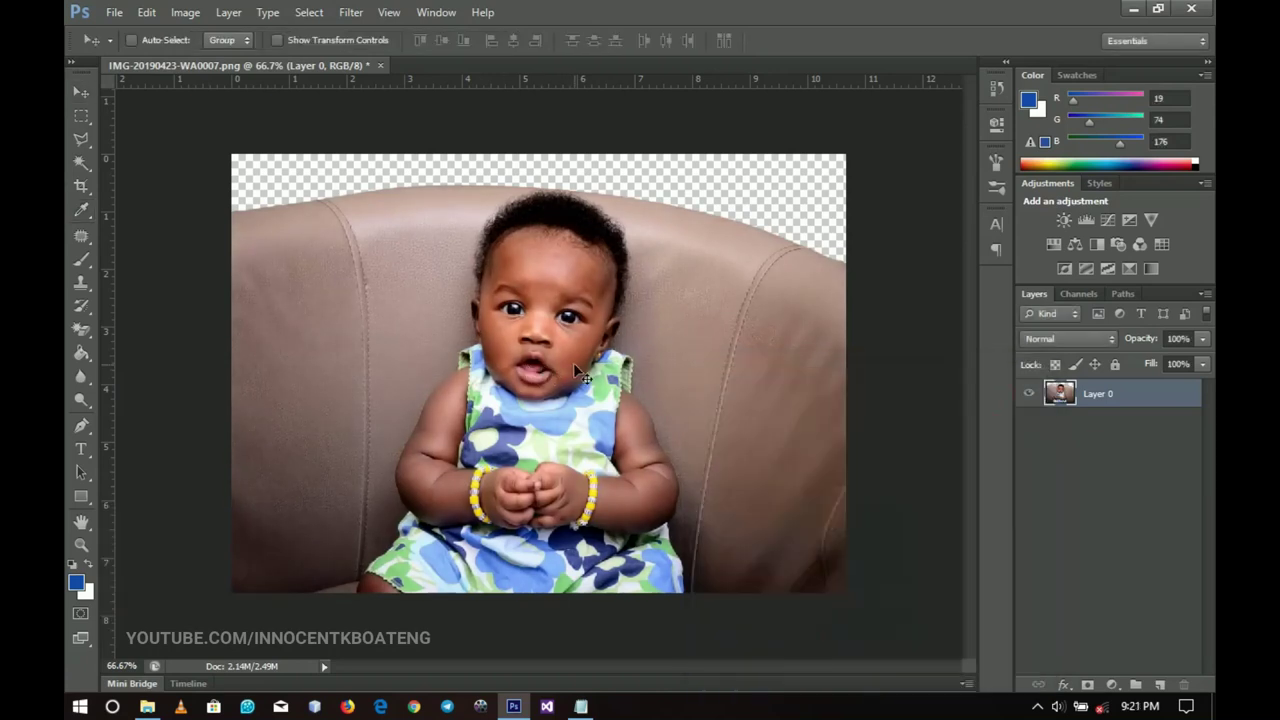
pyautogui.hotkey('ctrl', '-')
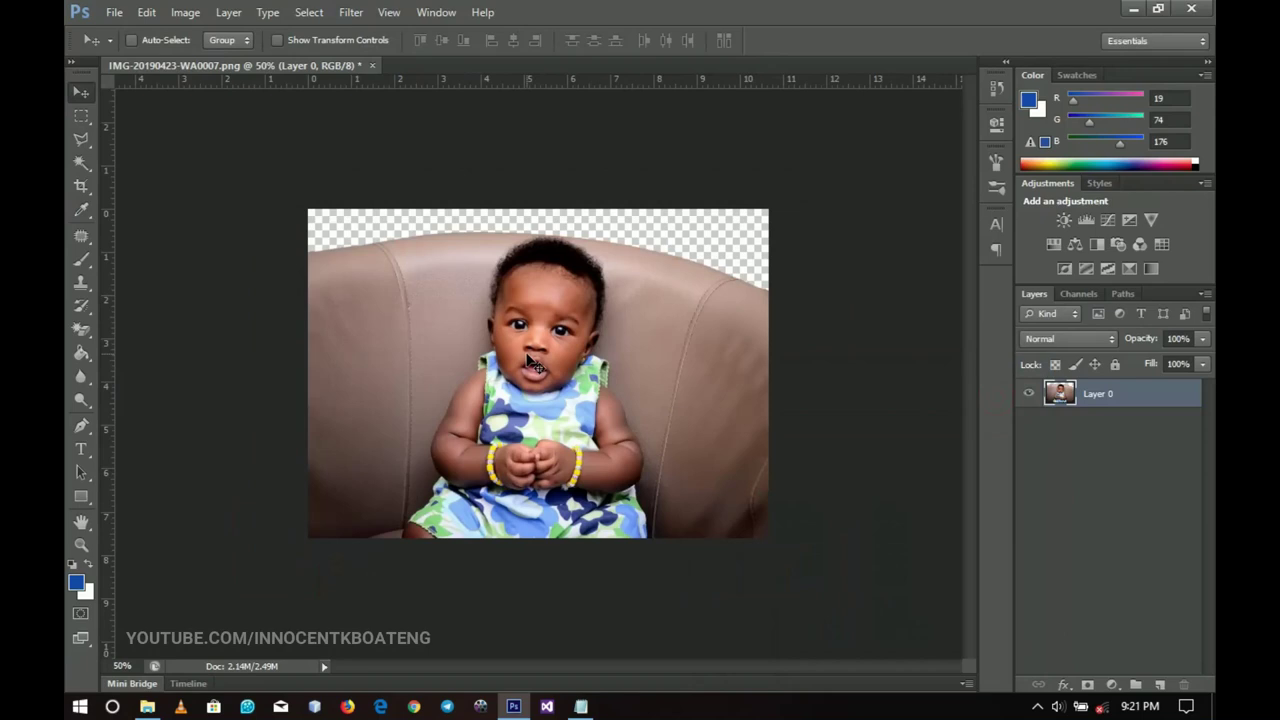
# Crop with the top edge pulled above the photo, adding transparent canvas space over the couch.
pyautogui.press('c')
pyautogui.click(535, 209)
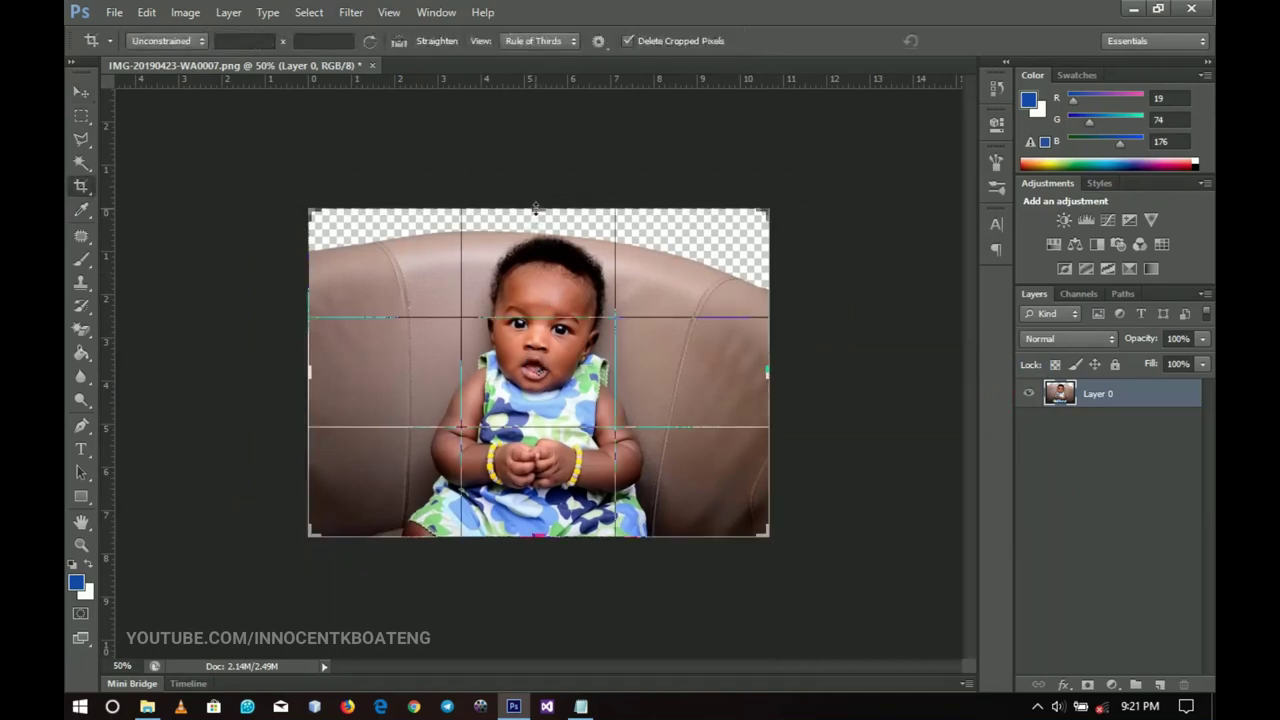
pyautogui.moveTo(535, 209); pyautogui.dragTo(535, 180)
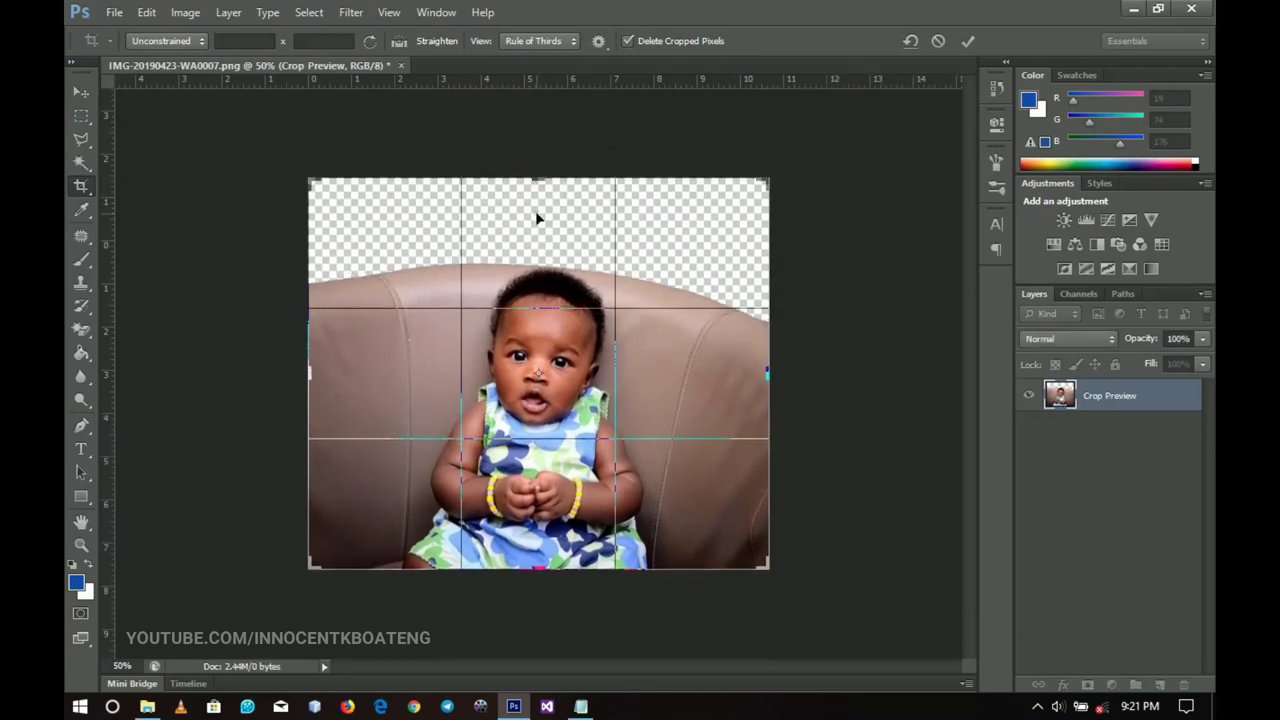
pyautogui.press('Return')
pyautogui.click(81, 92)
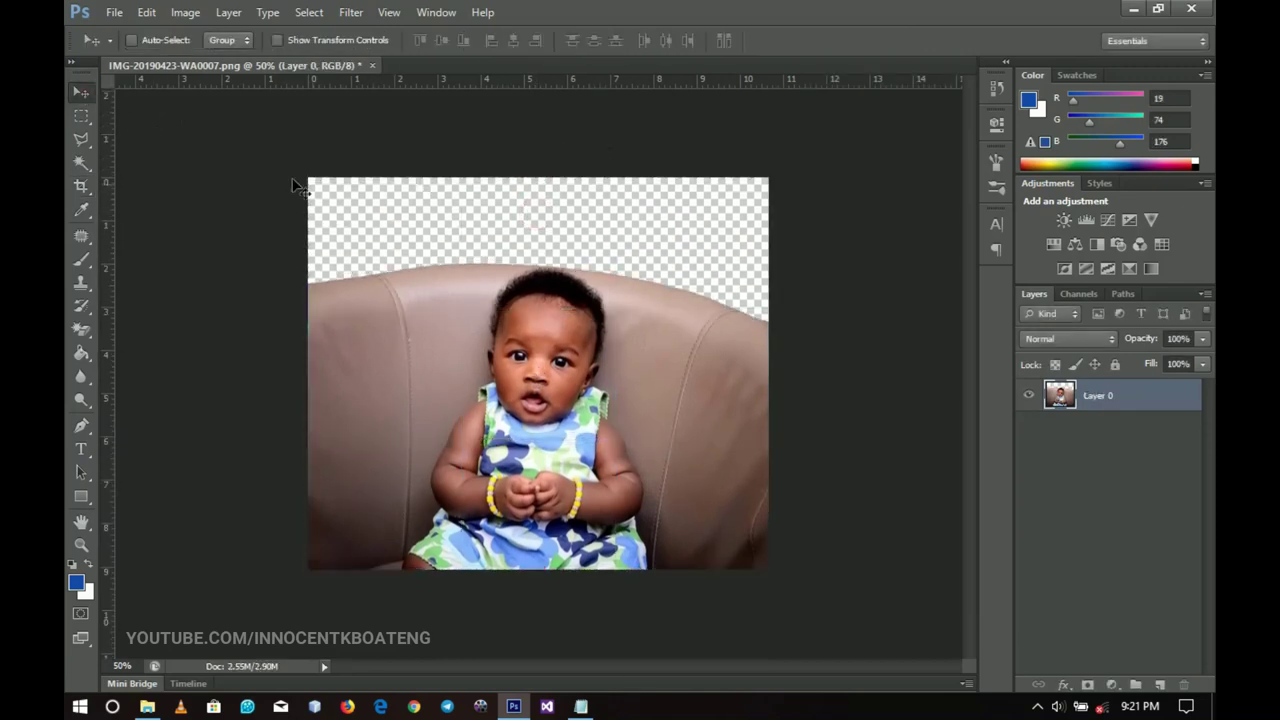
# Place the cream curtain room photo, move it below Layer 0, and scale it to fill the background.
pyautogui.click(147, 707)
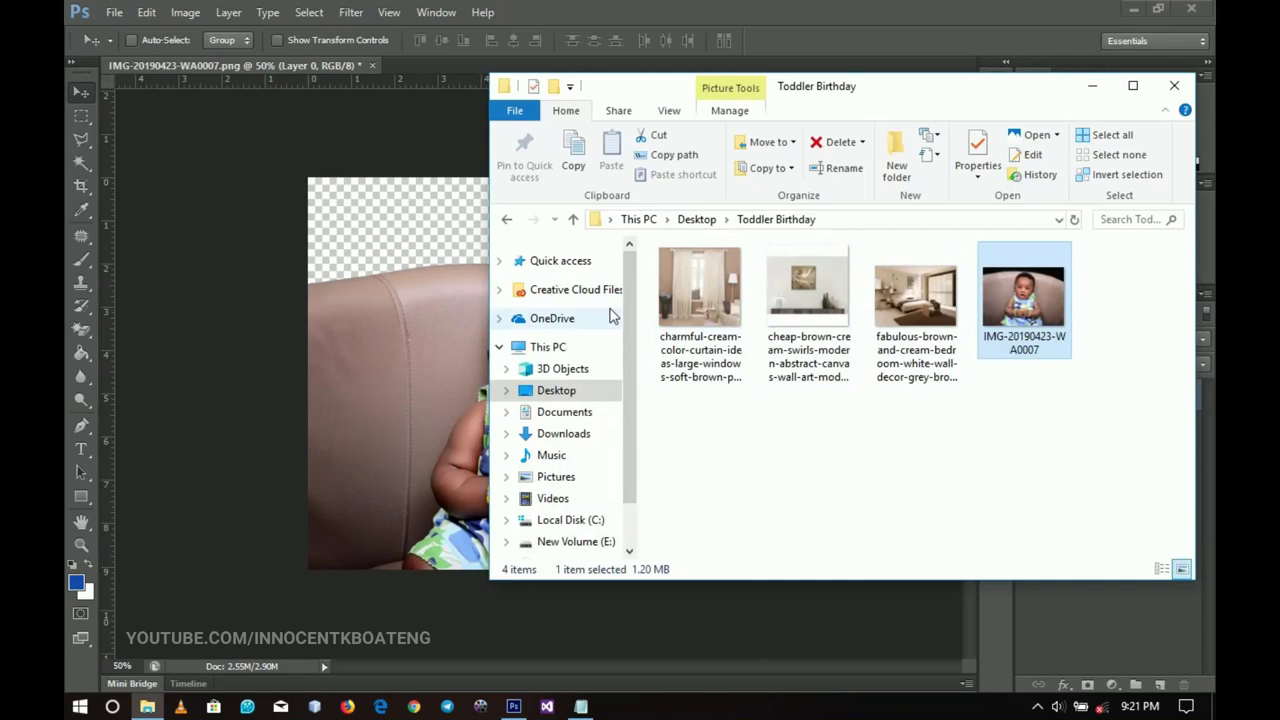
pyautogui.moveTo(703, 305); pyautogui.dragTo(425, 270)
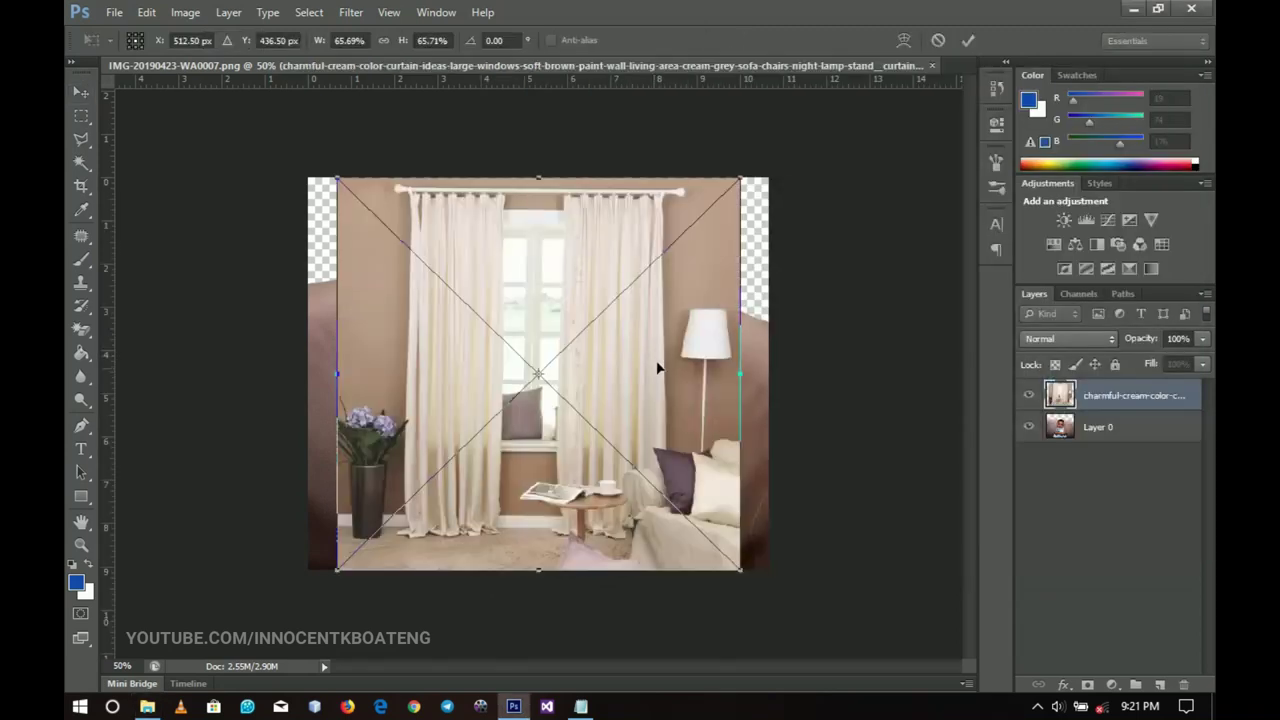
pyautogui.press('Return')
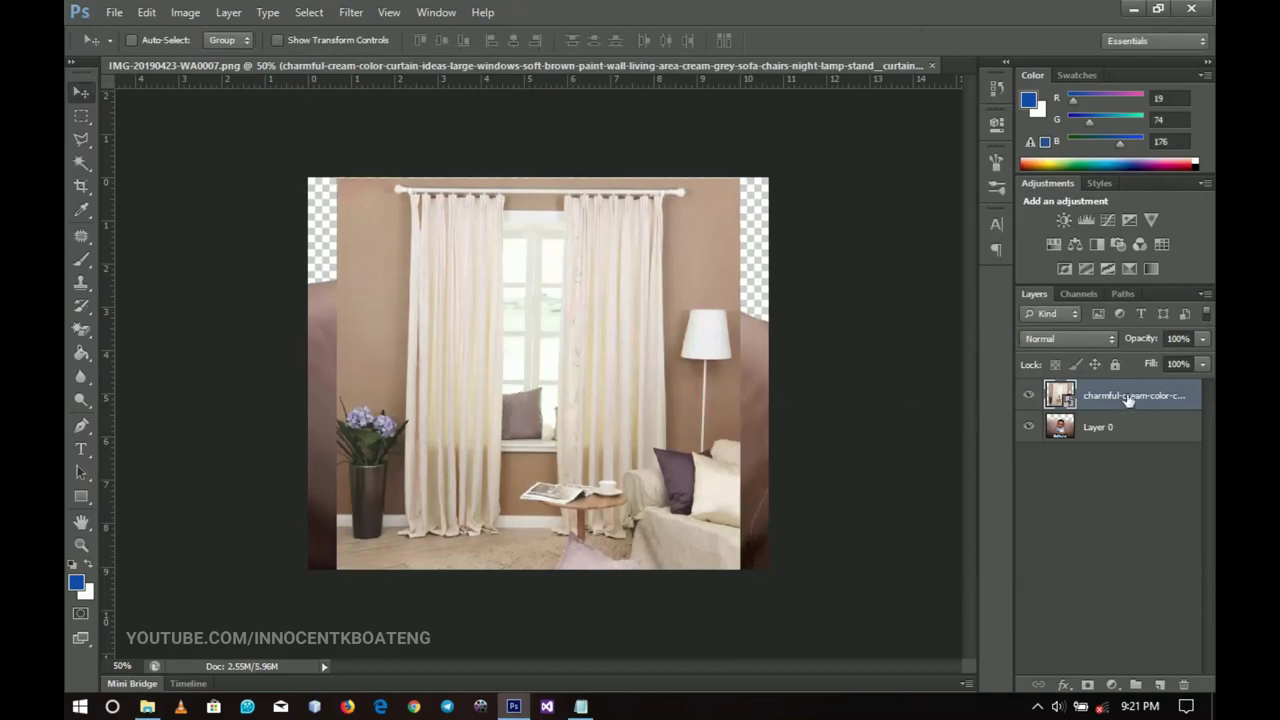
pyautogui.moveTo(1128, 398); pyautogui.dragTo(1118, 432)
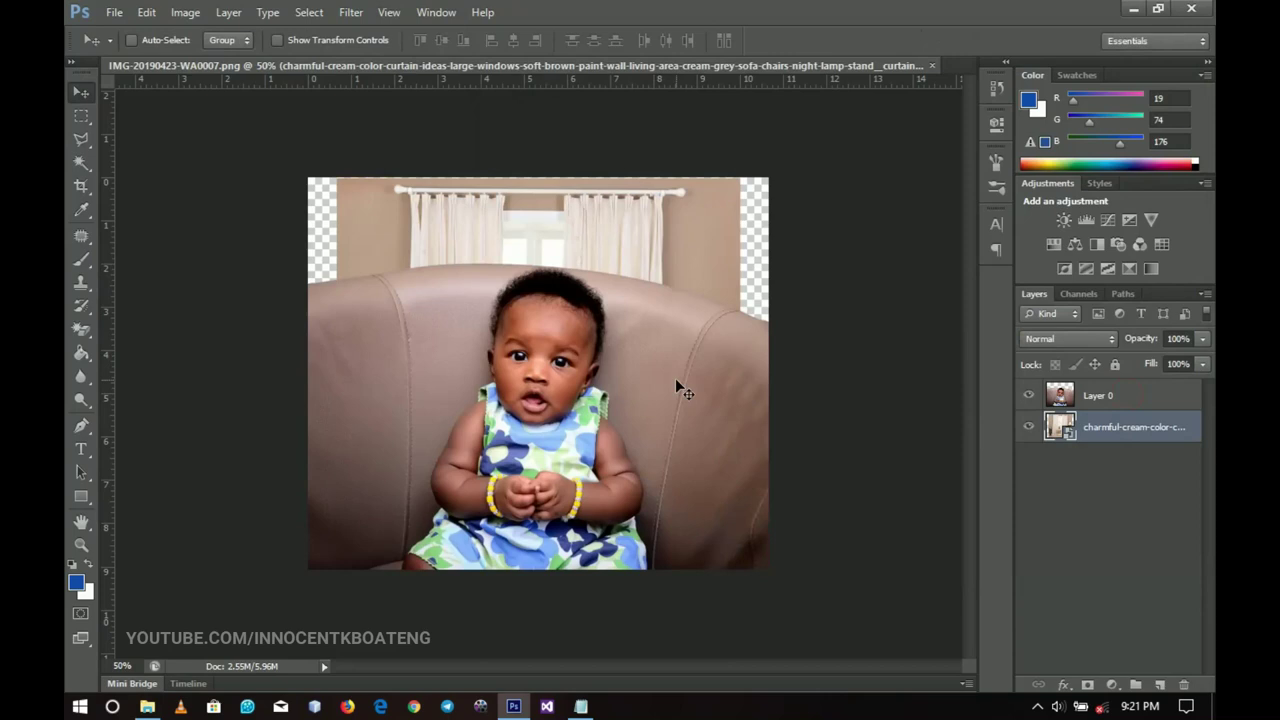
pyautogui.hotkey('ctrl', 't')
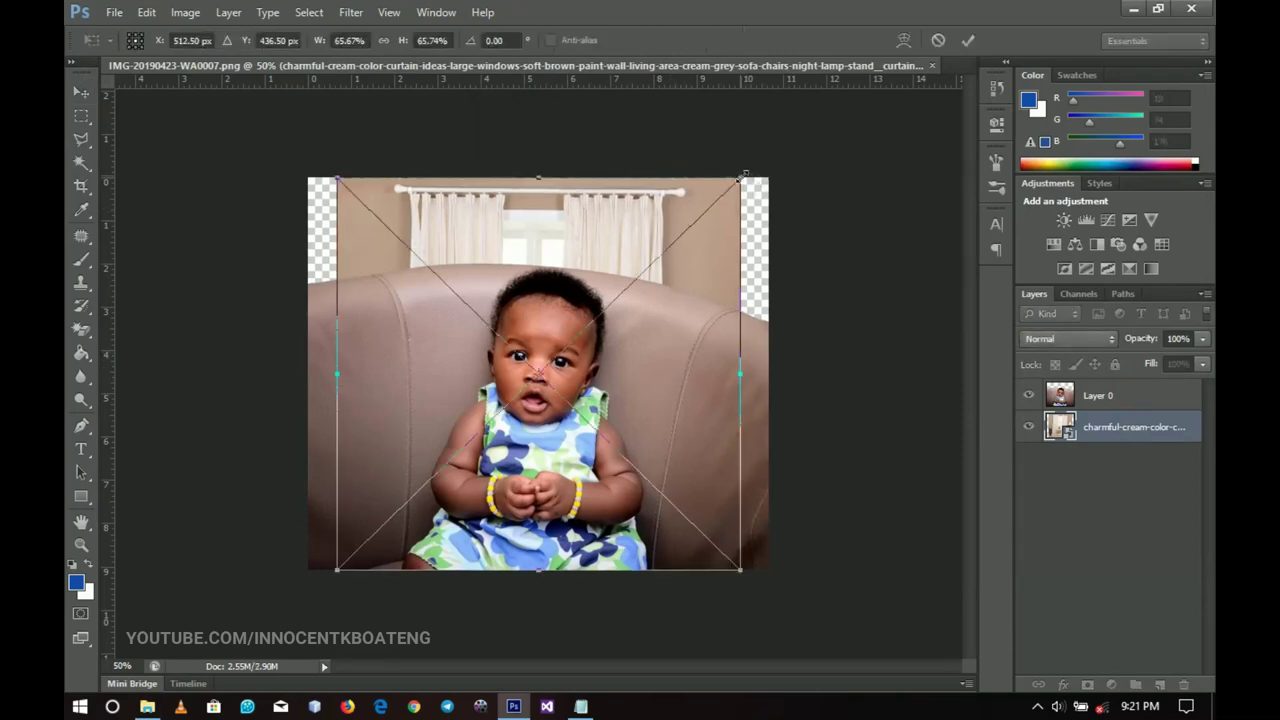
pyautogui.moveTo(742, 175); pyautogui.dragTo(782, 142)
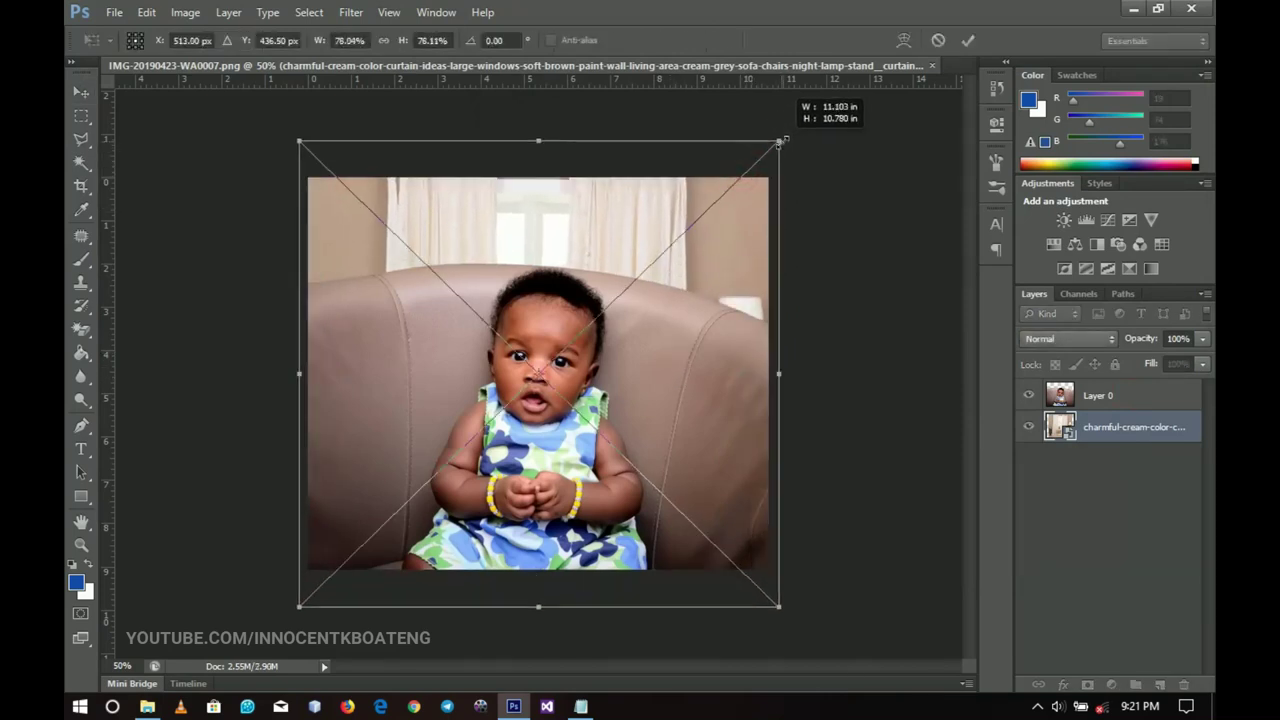
pyautogui.press('Return')
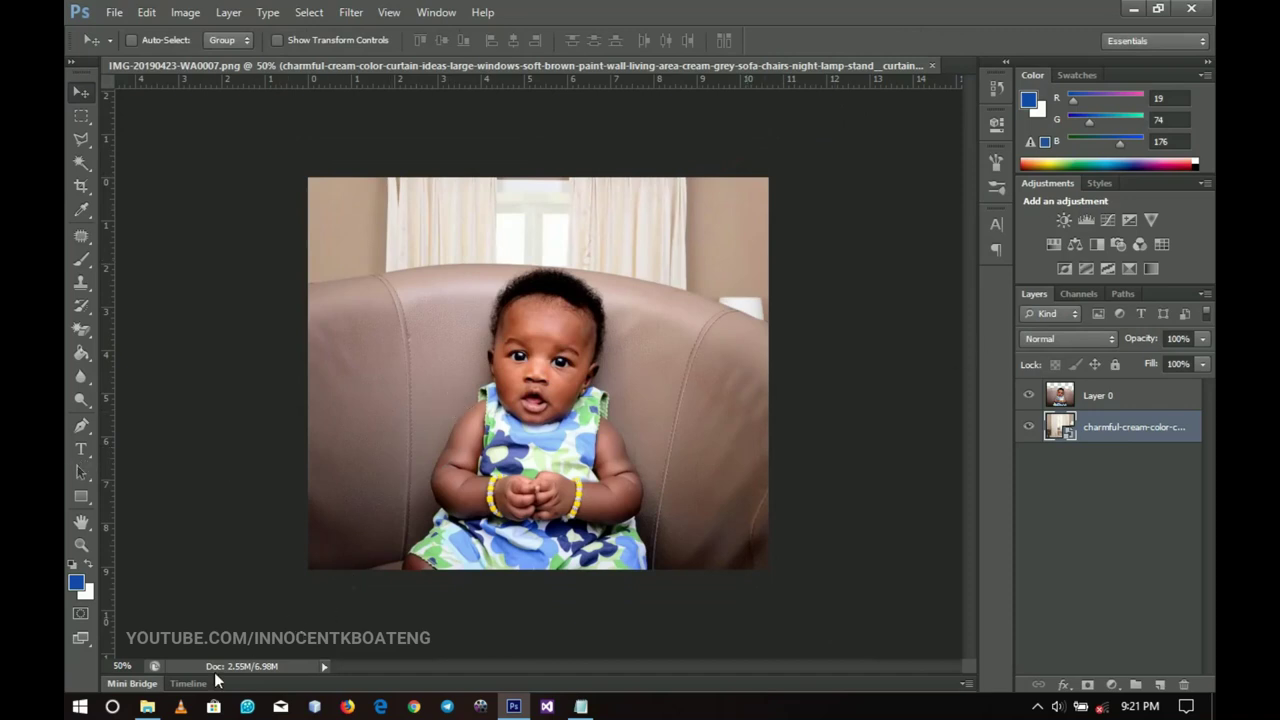
# Place the swirls-and-vases room picture behind the baby, enlarge it, and shift it up to reveal the wall art.
pyautogui.click(147, 707)
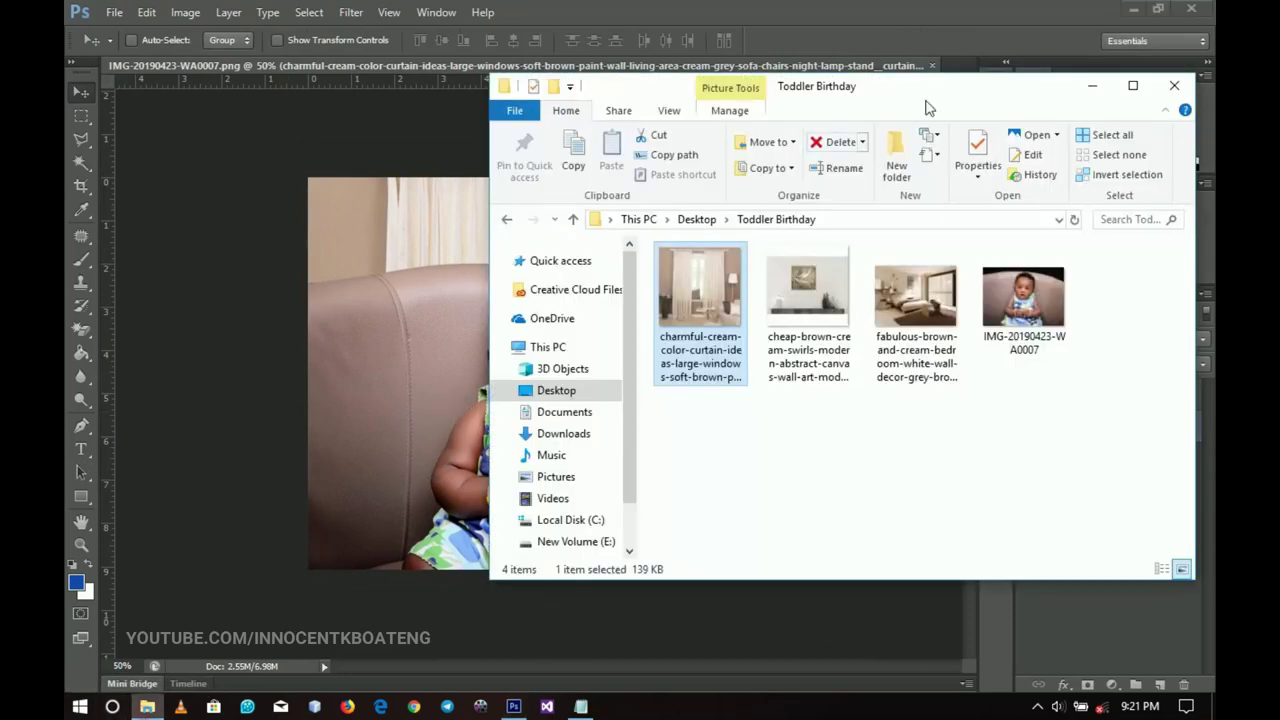
pyautogui.moveTo(700, 295); pyautogui.dragTo(407, 348)
pyautogui.press('Return')
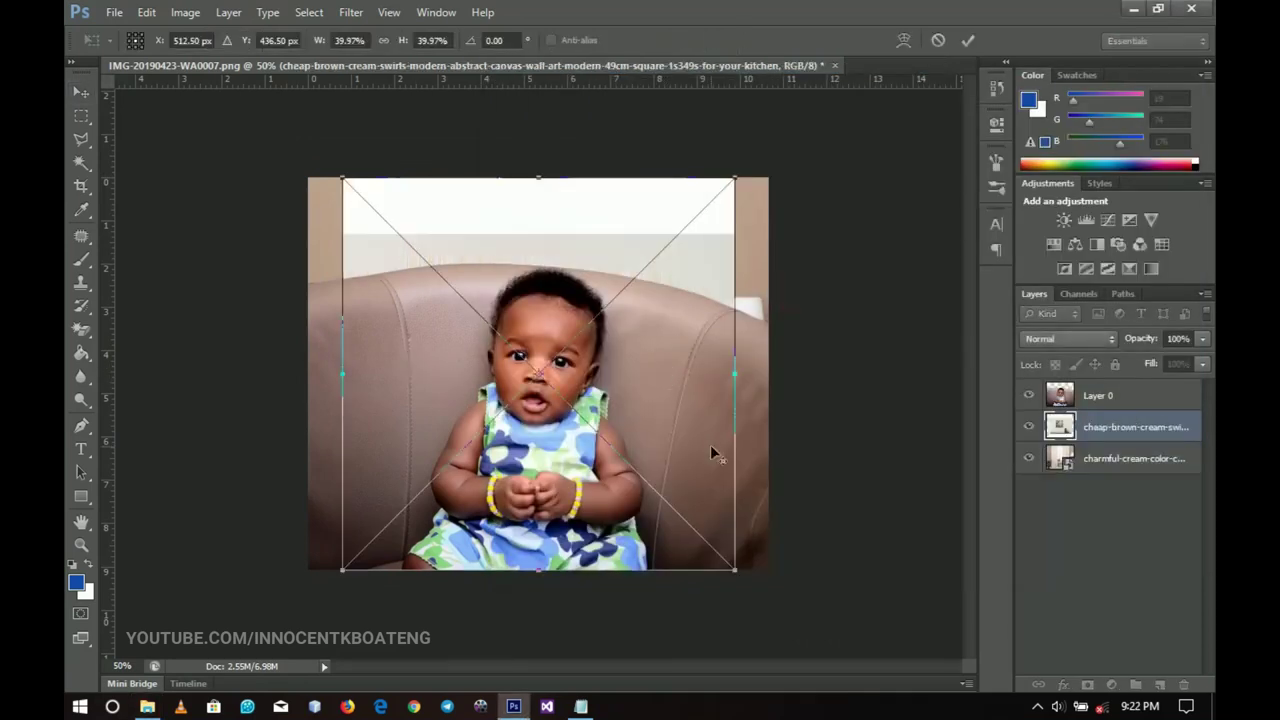
pyautogui.moveTo(735, 180); pyautogui.dragTo(791, 121)
pyautogui.doubleClick(748, 271)
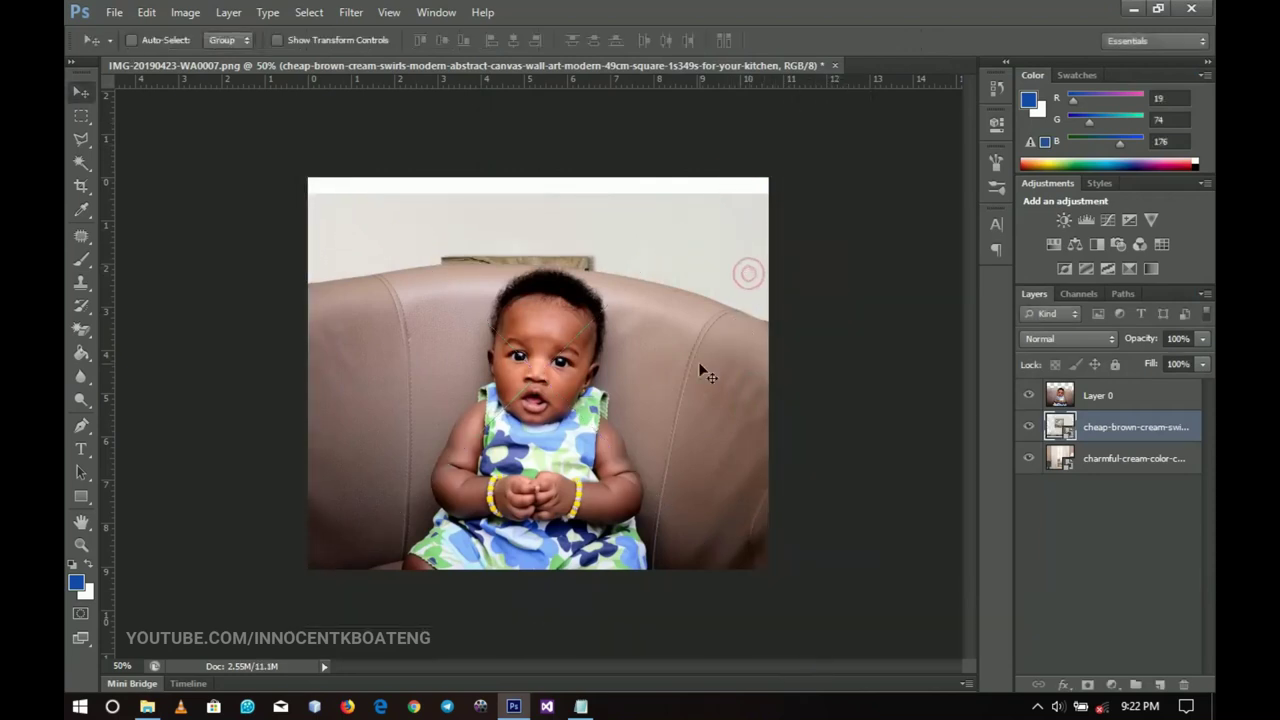
pyautogui.moveTo(698, 360); pyautogui.dragTo(701, 281)
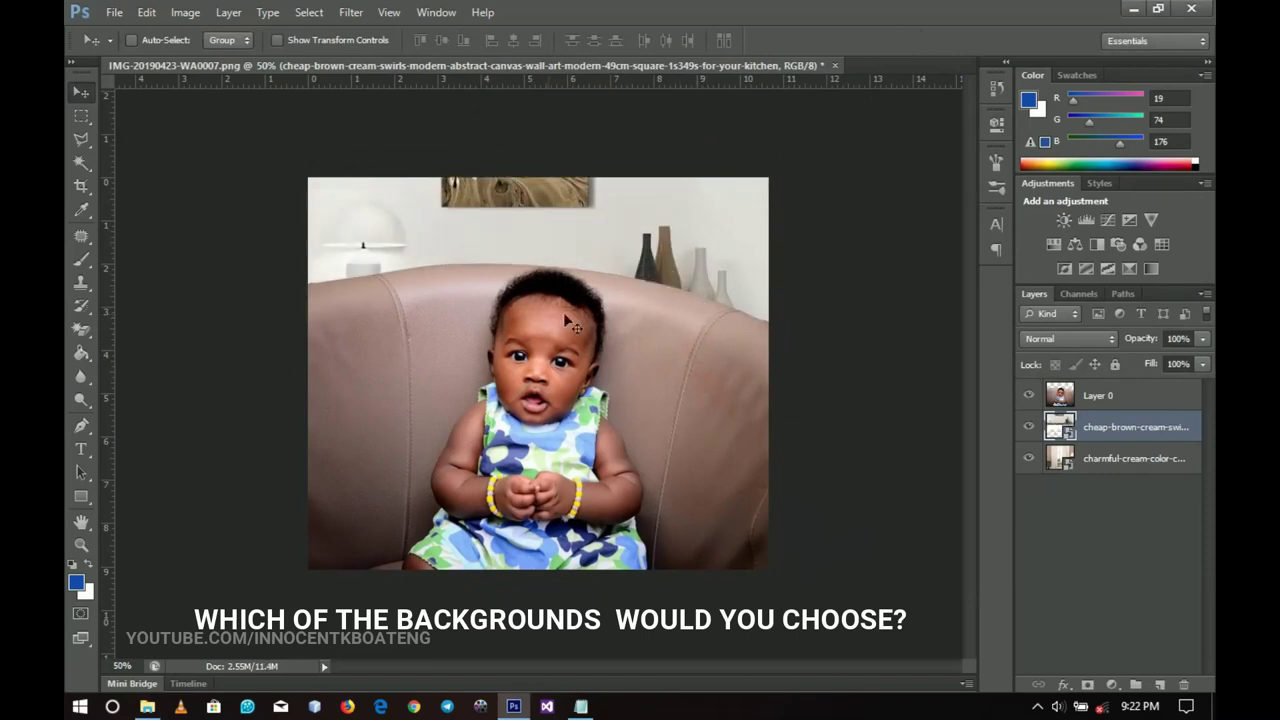
# Add the enlarged brown-and-cream bedroom photo behind the baby, then hide it and the swirls layer.
pyautogui.click(147, 707)
pyautogui.moveTo(916, 295); pyautogui.dragTo(436, 310)
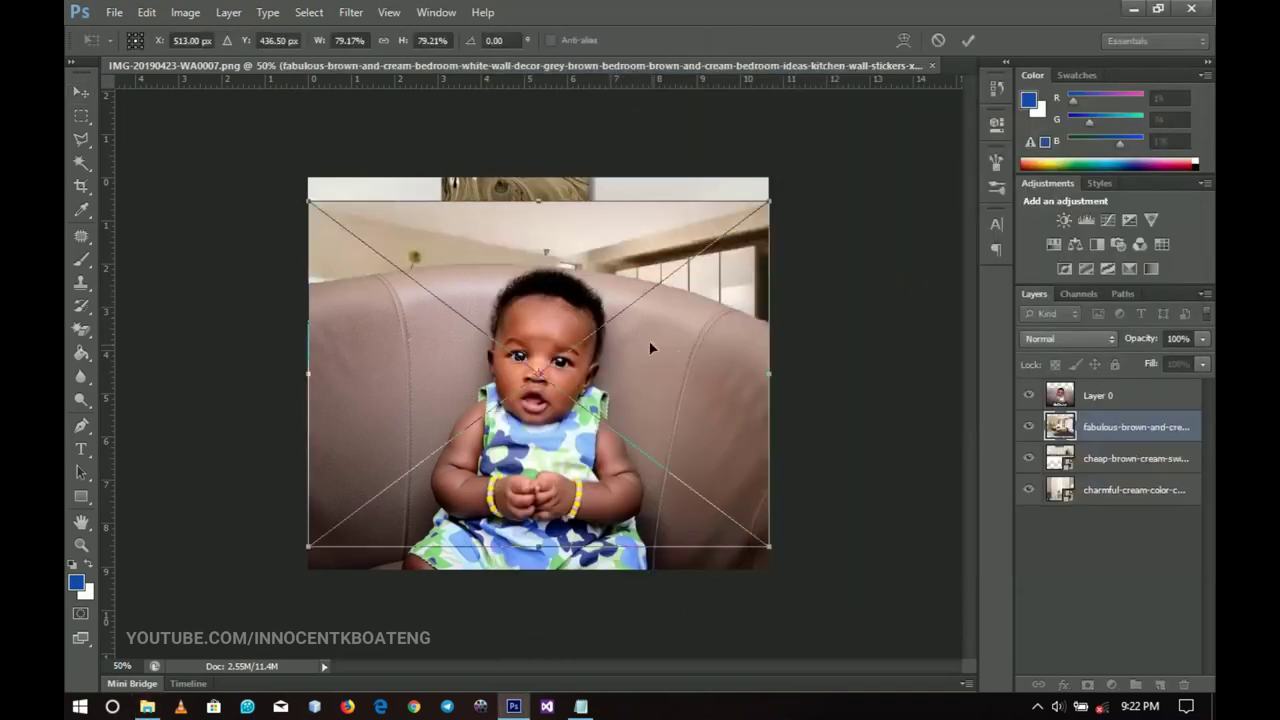
pyautogui.moveTo(782, 183); pyautogui.dragTo(806, 166)
pyautogui.doubleClick(686, 312)
pyautogui.moveTo(651, 380); pyautogui.dragTo(646, 292)
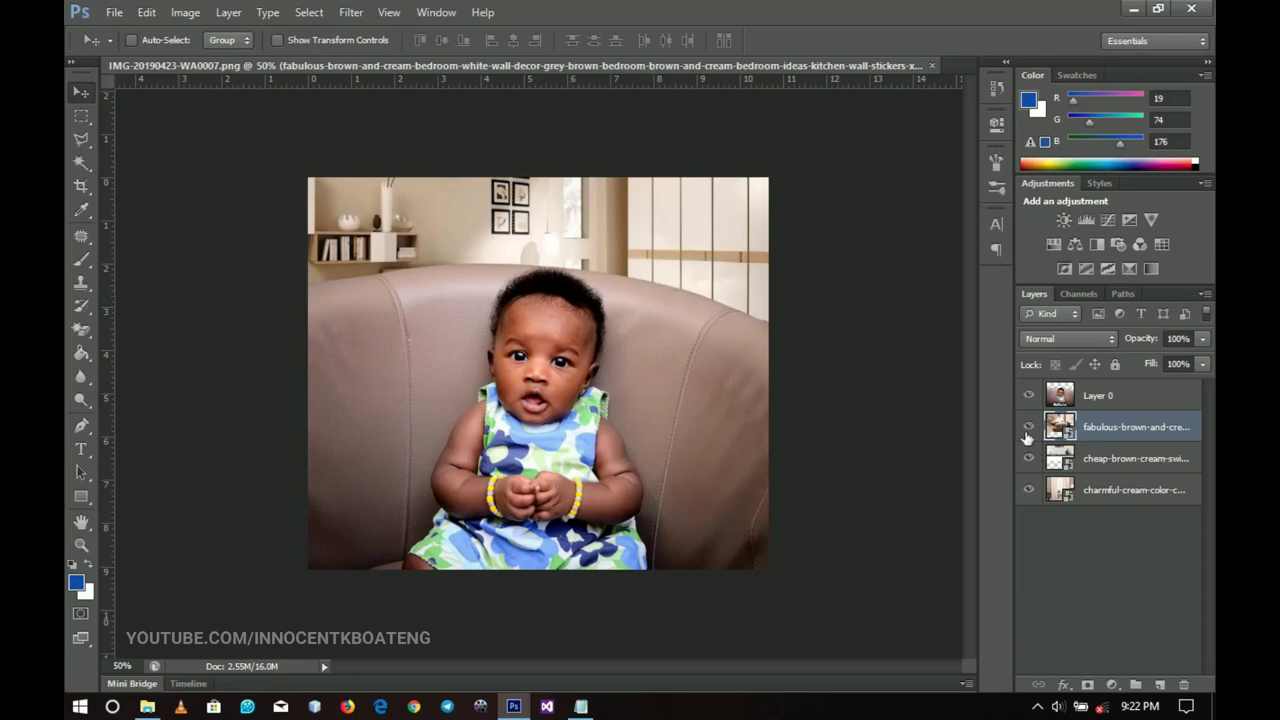
pyautogui.click(1028, 428)
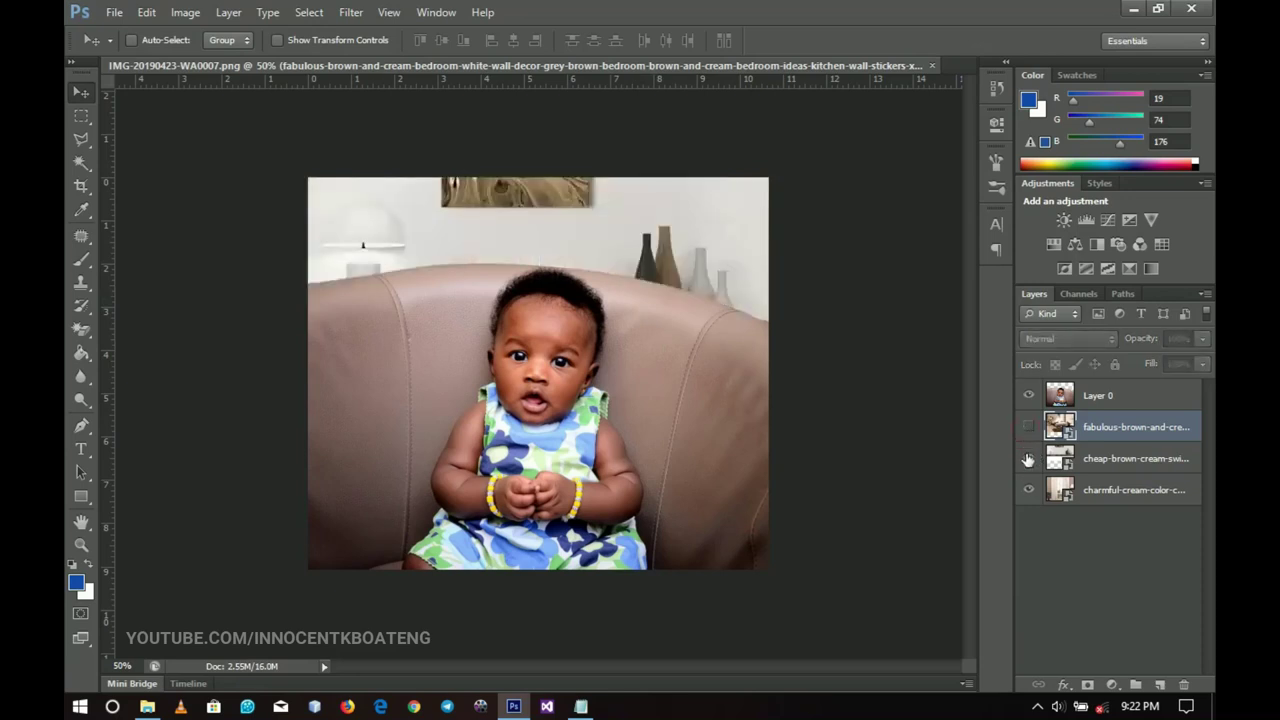
pyautogui.click(1028, 459)
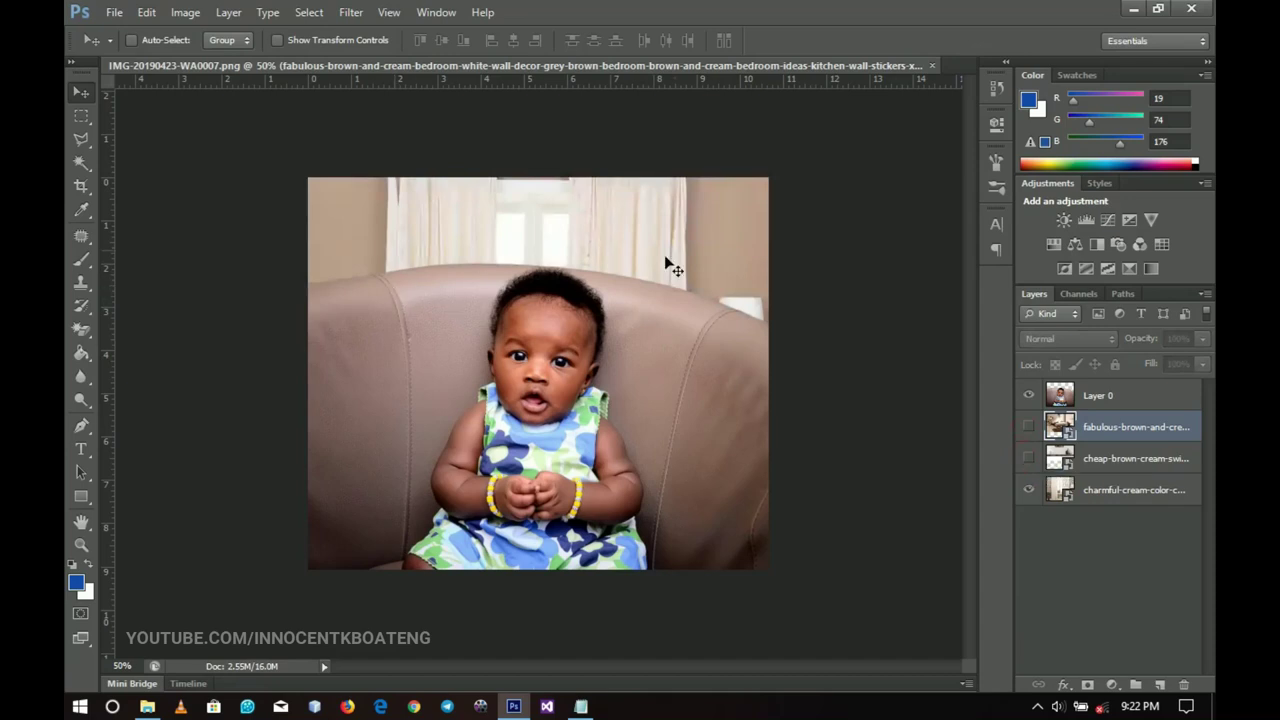
# Draw a tall black rectangle at the upper right above Layer 0 with 70% opacity.
pyautogui.click(81, 496)
pyautogui.click(169, 495)
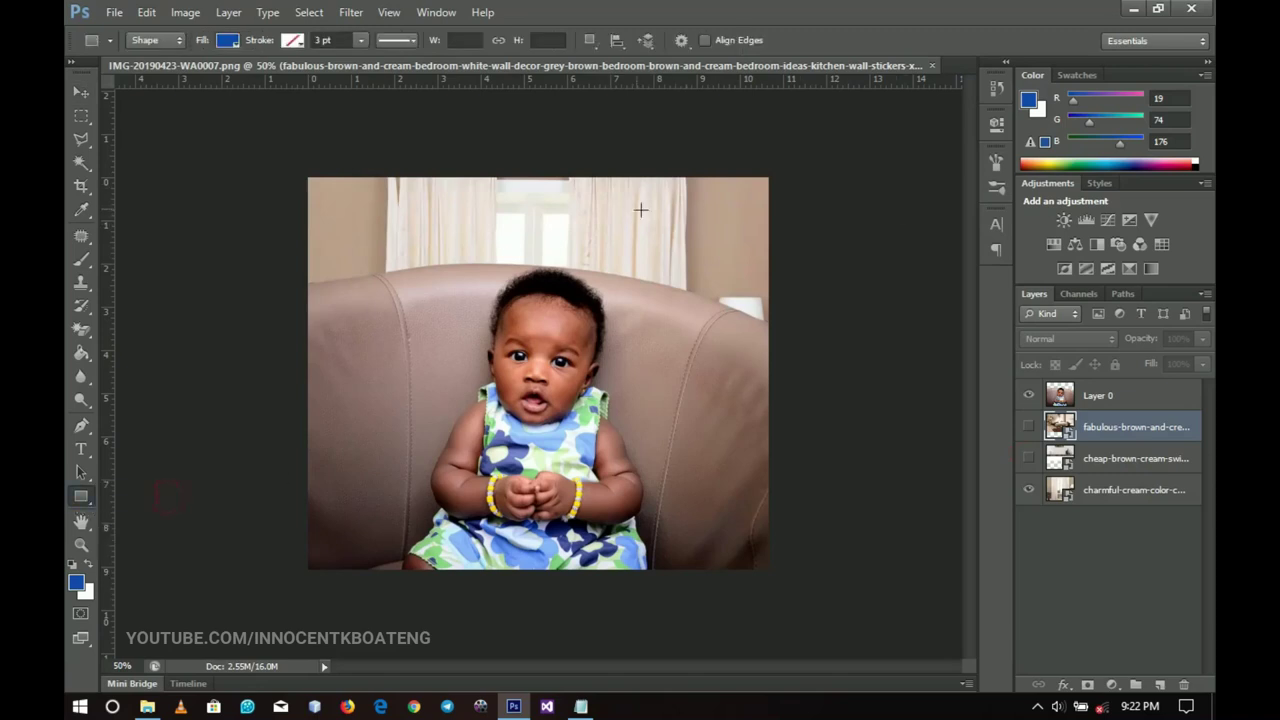
pyautogui.moveTo(618, 201); pyautogui.dragTo(762, 390)
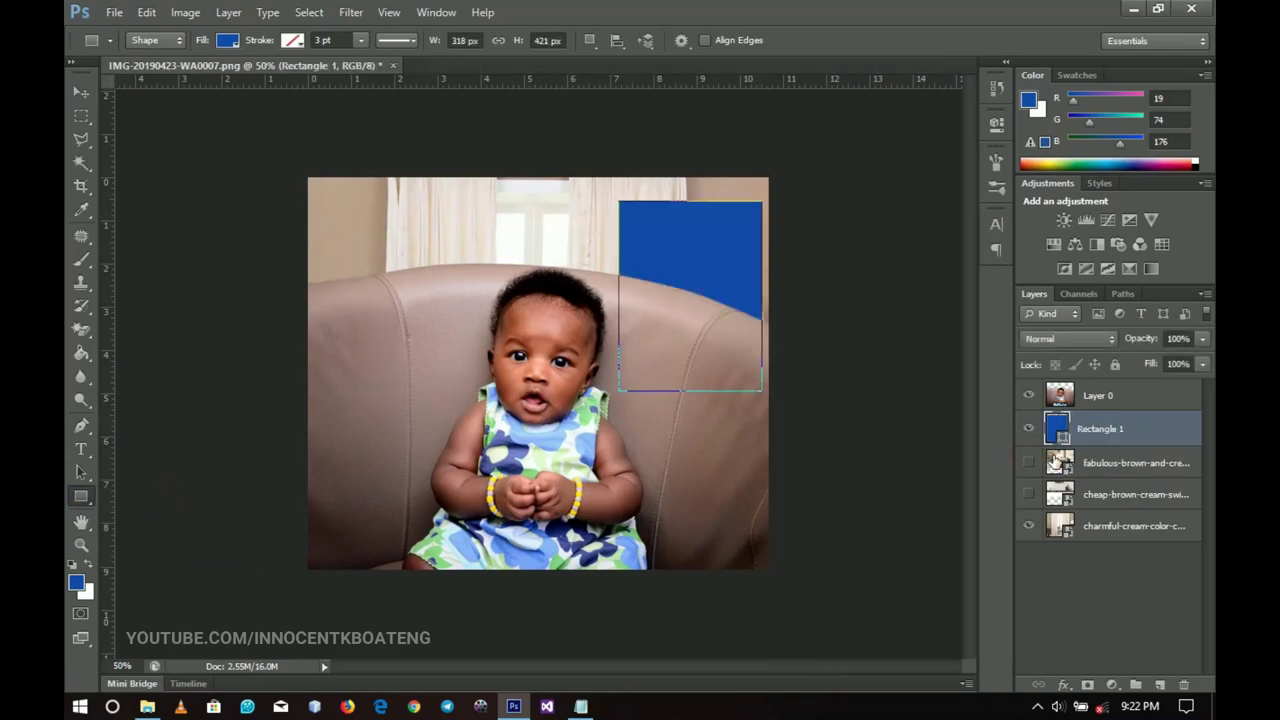
pyautogui.moveTo(1078, 444); pyautogui.dragTo(1090, 389)
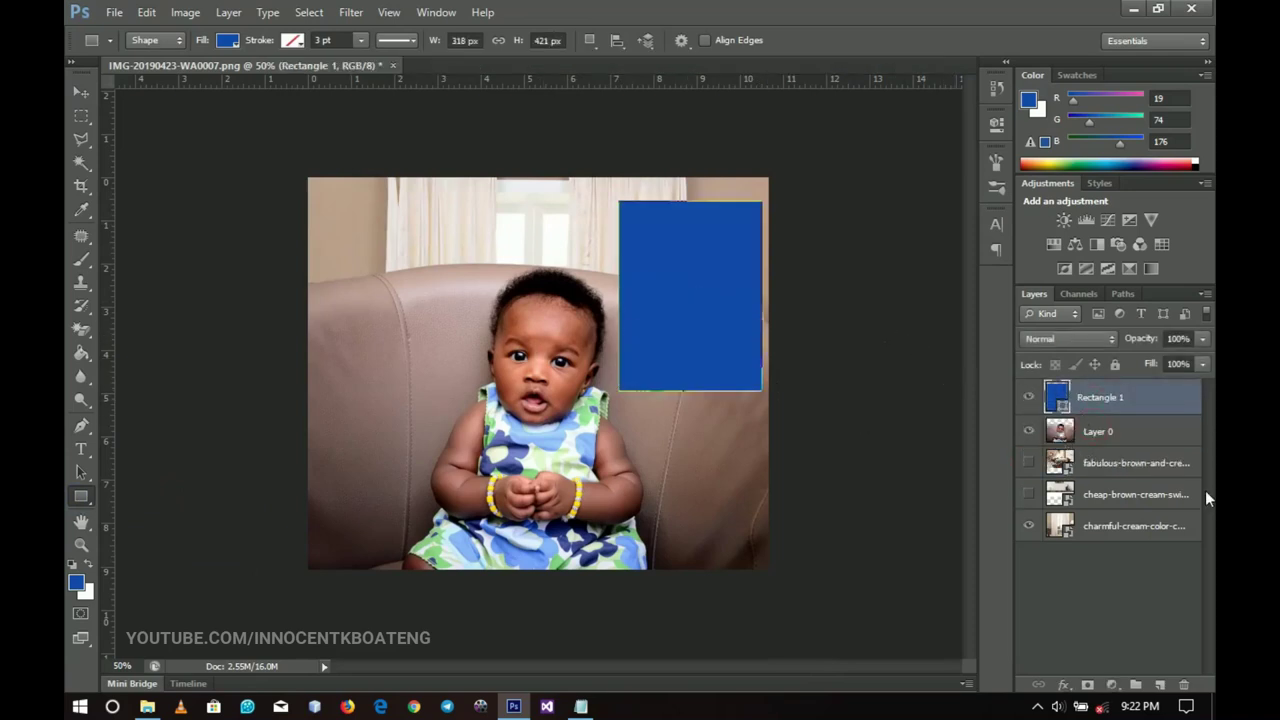
pyautogui.doubleClick(1062, 400)
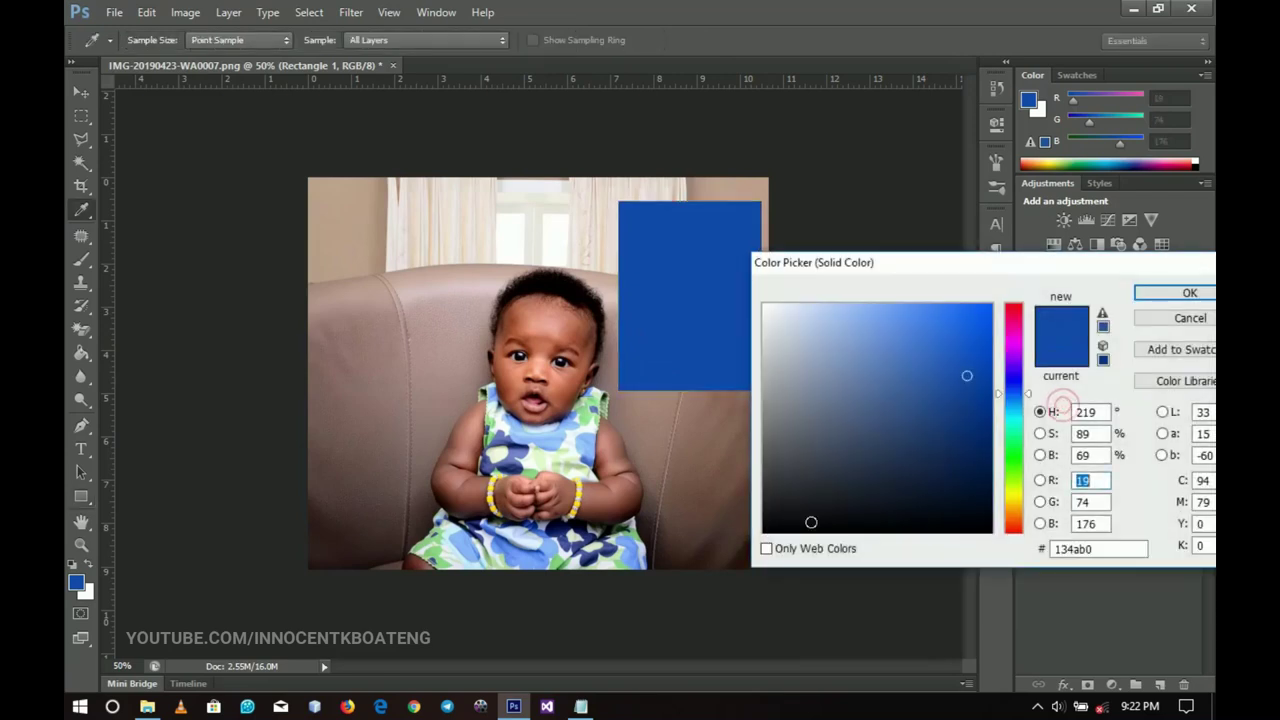
pyautogui.moveTo(811, 522); pyautogui.dragTo(710, 552)
pyautogui.click(1203, 294)
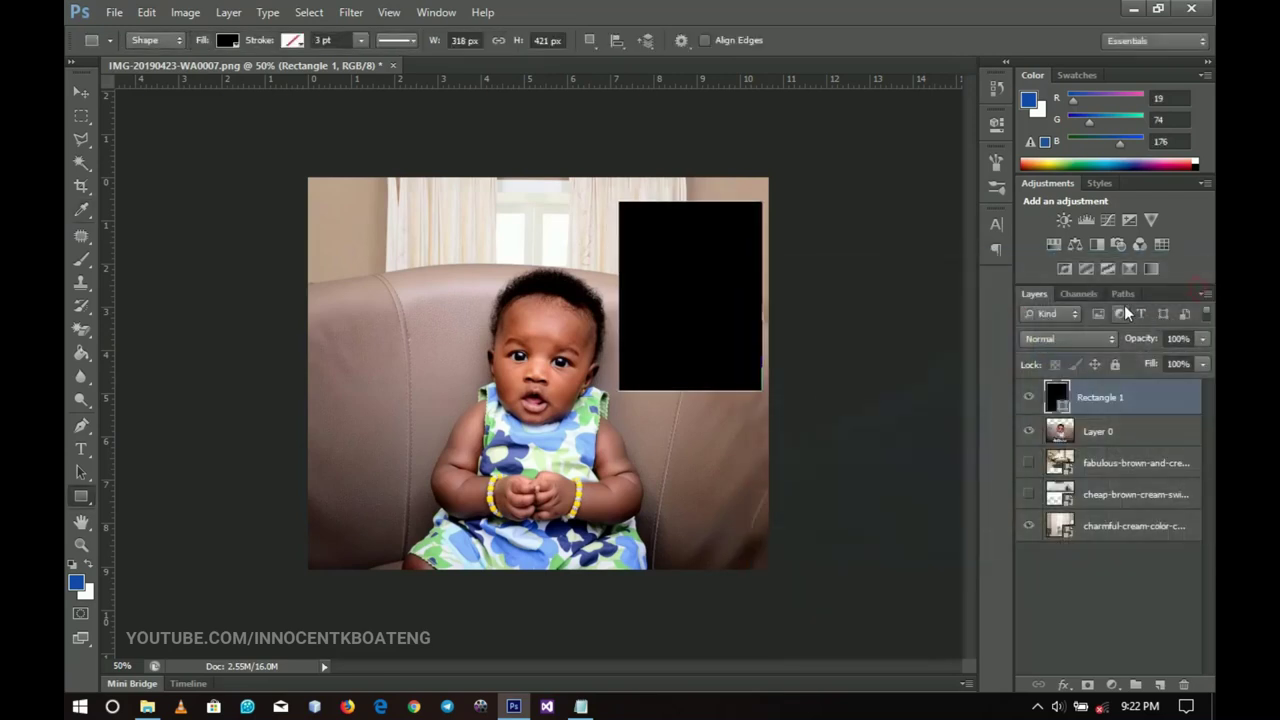
pyautogui.press('7')
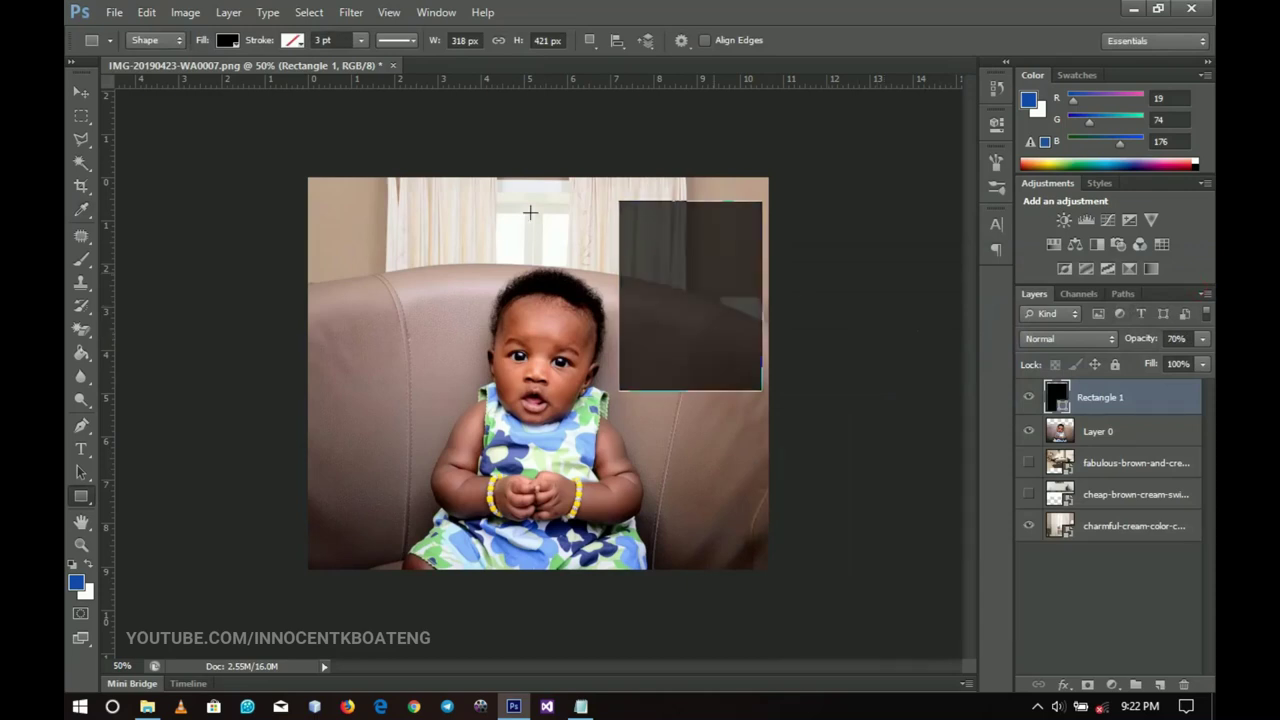
pyautogui.press('v')
pyautogui.moveTo(717, 351); pyautogui.dragTo(708, 340)
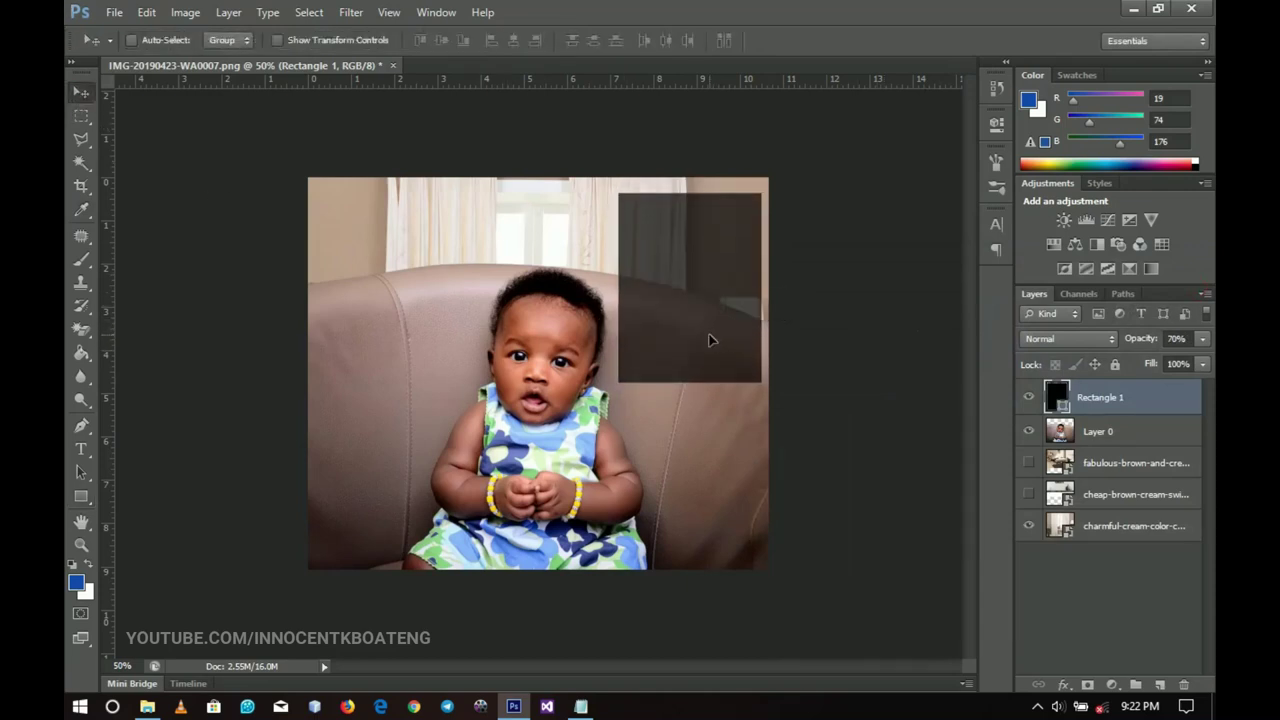
# Duplicate the rectangle, shrink the copy slightly, and set its Fill to 0%.
pyautogui.hotkey('ctrl', 'j')
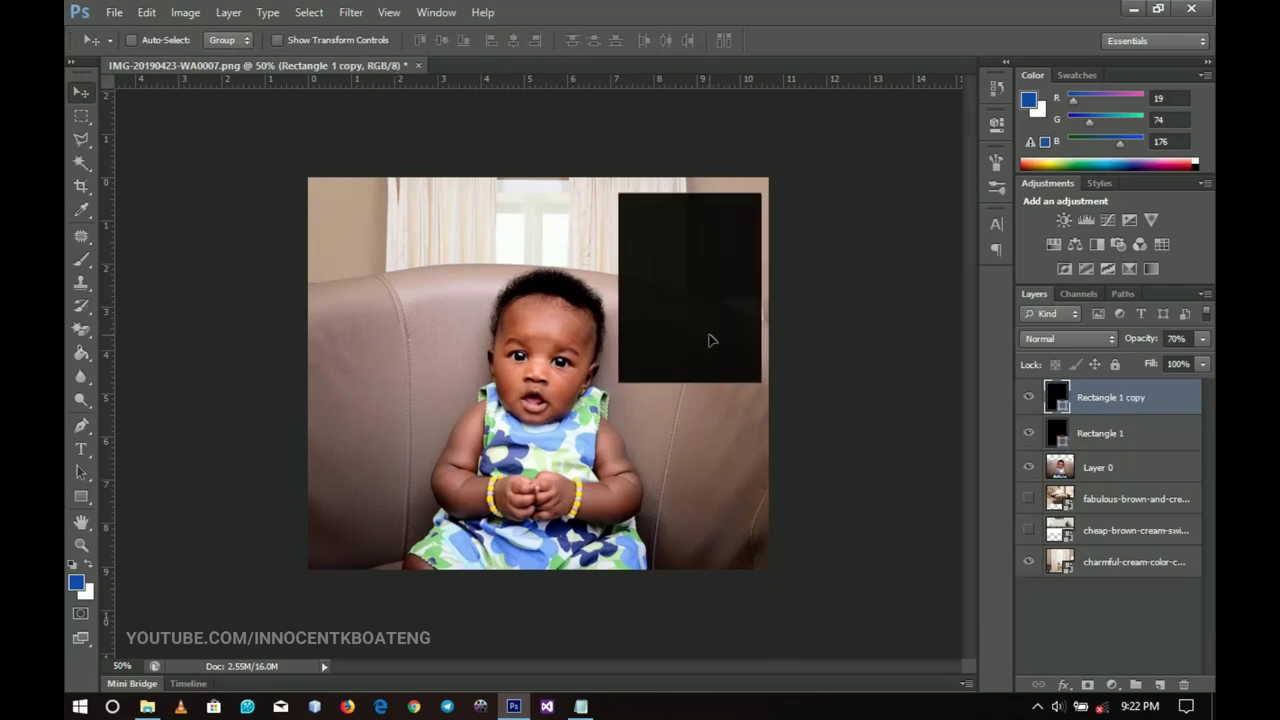
pyautogui.hotkey('ctrl', 't')
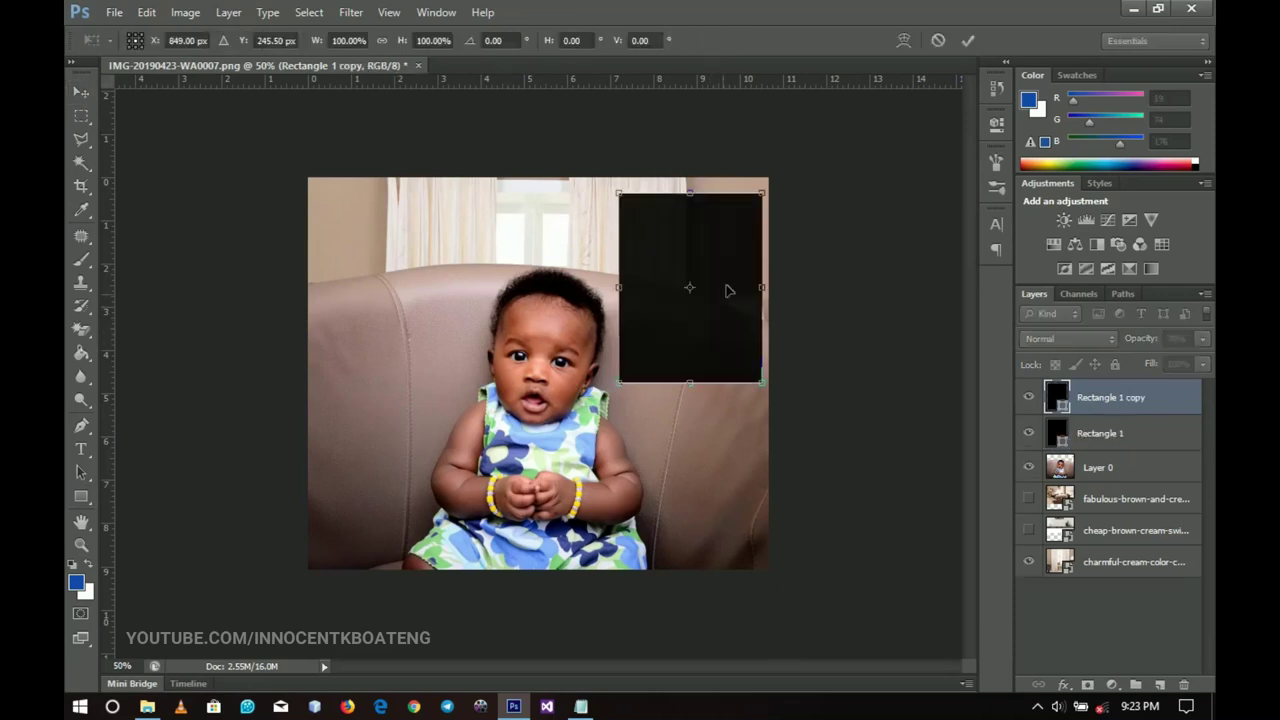
pyautogui.moveTo(764, 190); pyautogui.dragTo(757, 195)
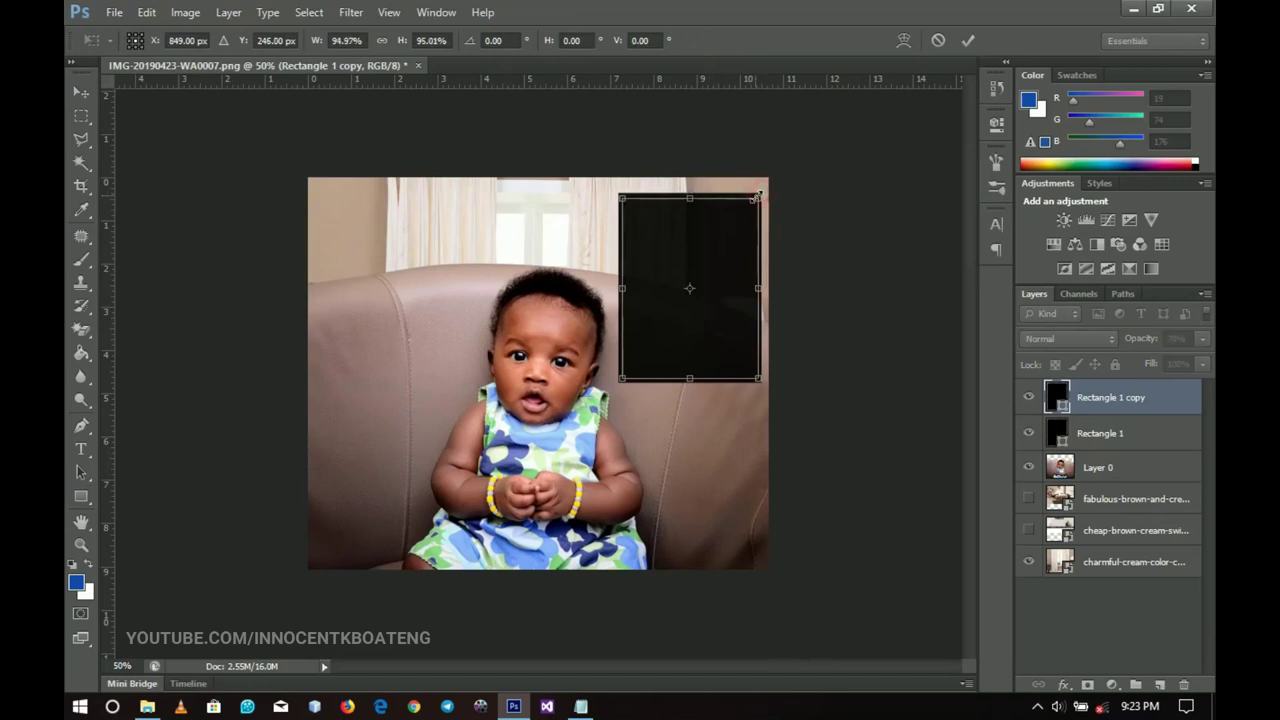
pyautogui.doubleClick(729, 272)
pyautogui.moveTo(1137, 344); pyautogui.dragTo(901, 377)
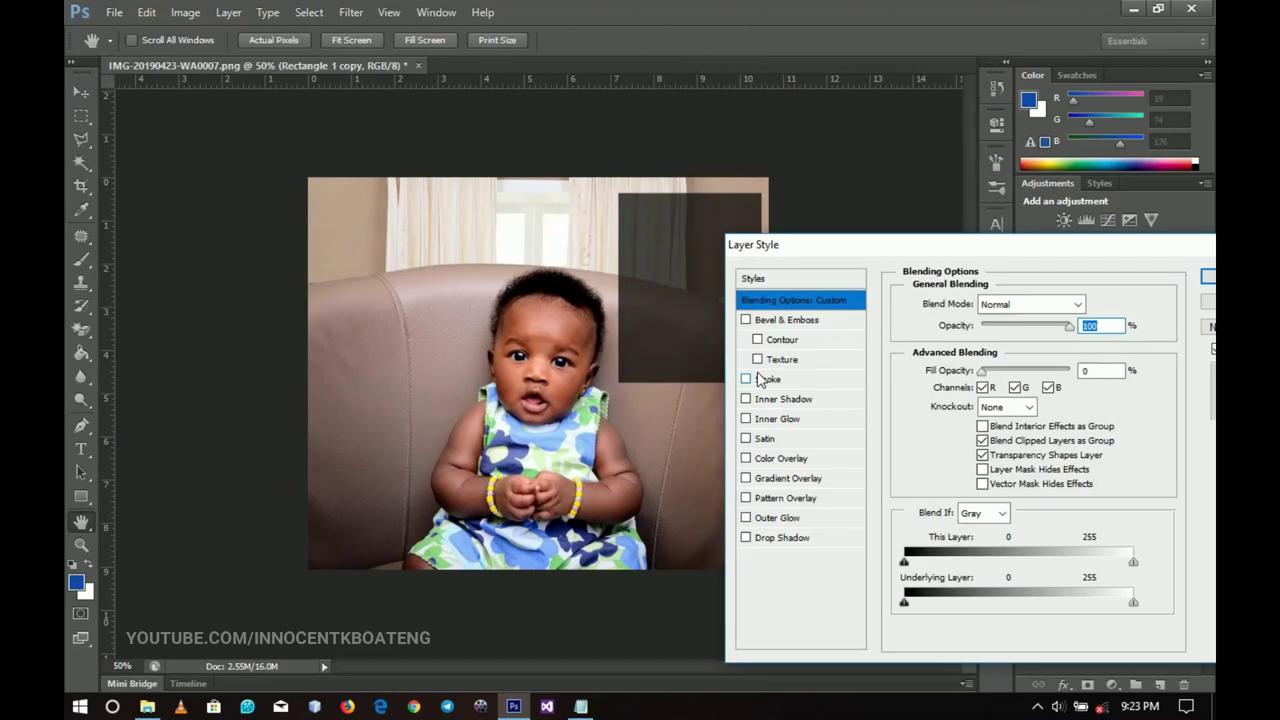
# Give the rectangle copy a white 3 px Stroke effect, framing the dark panel in white.
pyautogui.click(771, 382)
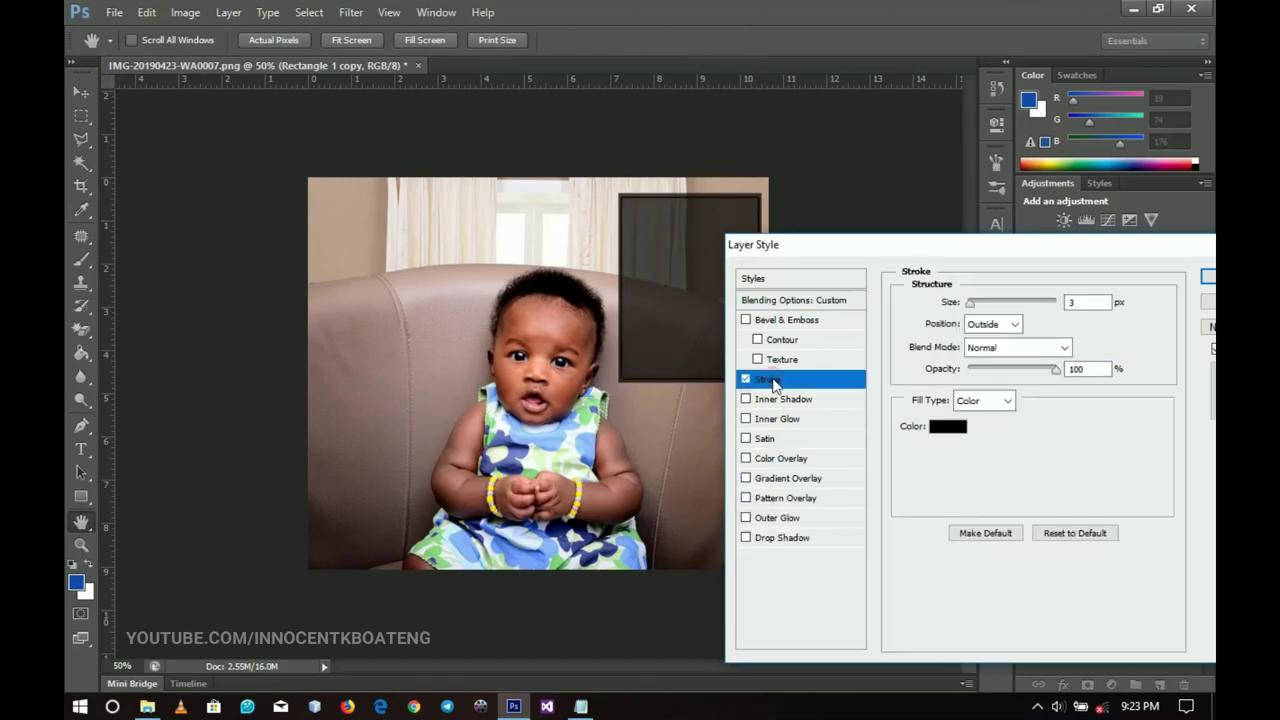
pyautogui.click(940, 428)
pyautogui.moveTo(940, 431); pyautogui.dragTo(764, 305)
pyautogui.click(1182, 294)
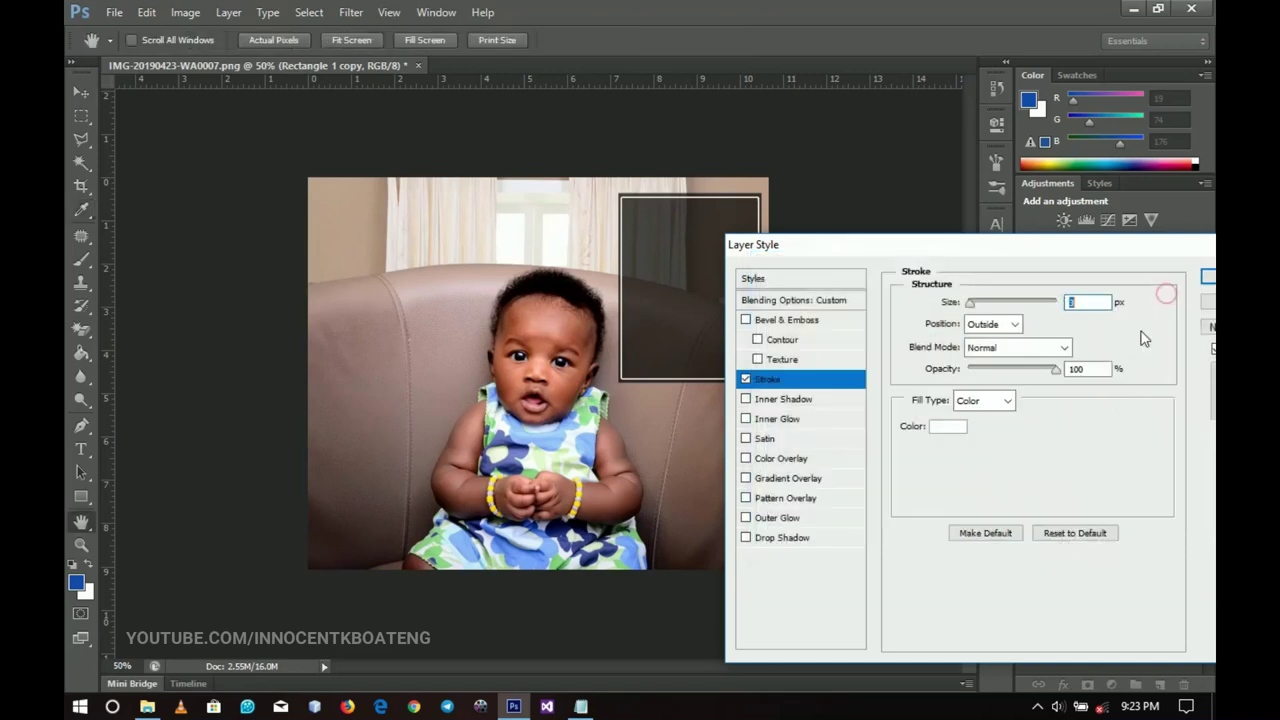
pyautogui.click(1201, 281)
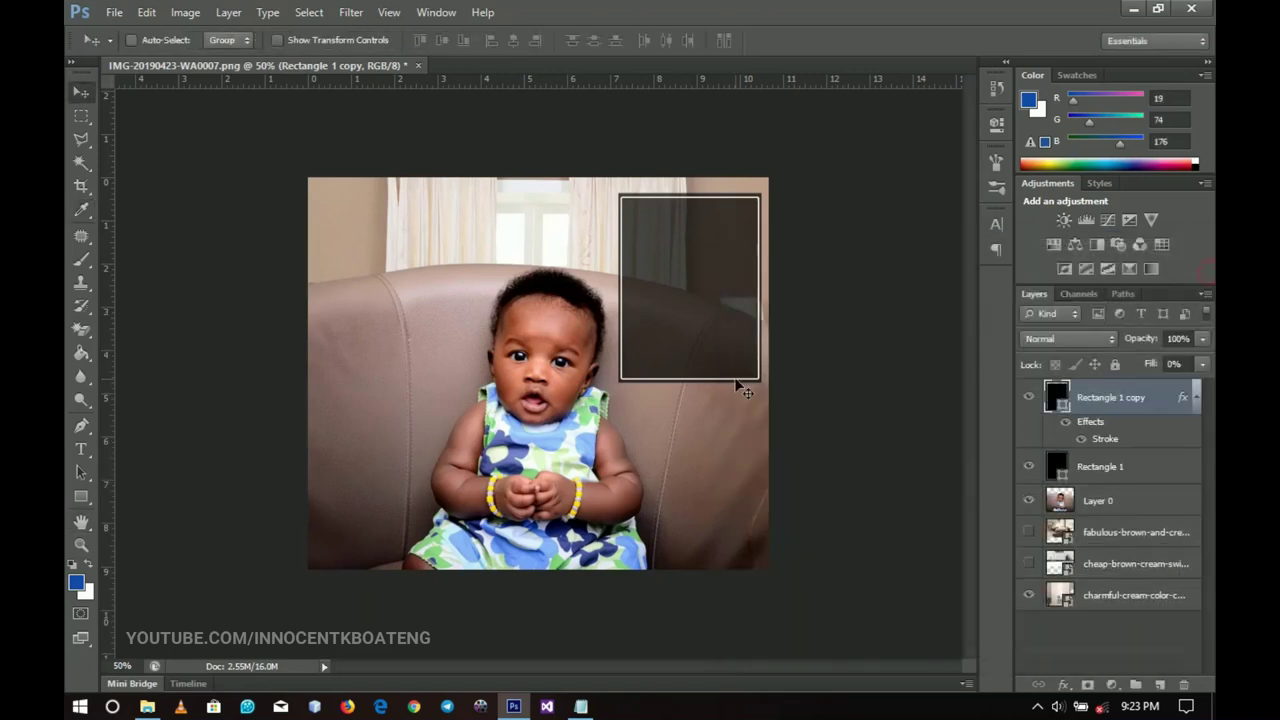
pyautogui.click(1196, 398)
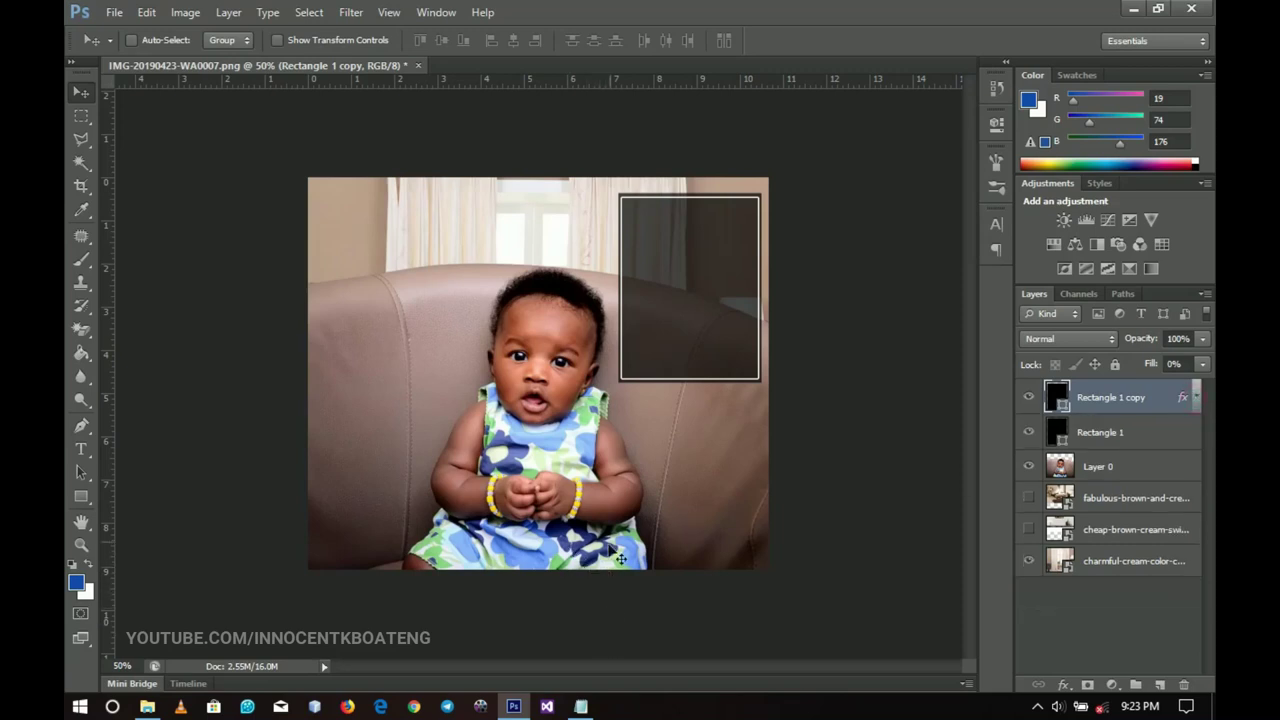
# Start a new text layer on the photo with the font set to Akrobat SemiBold.
pyautogui.press('t')
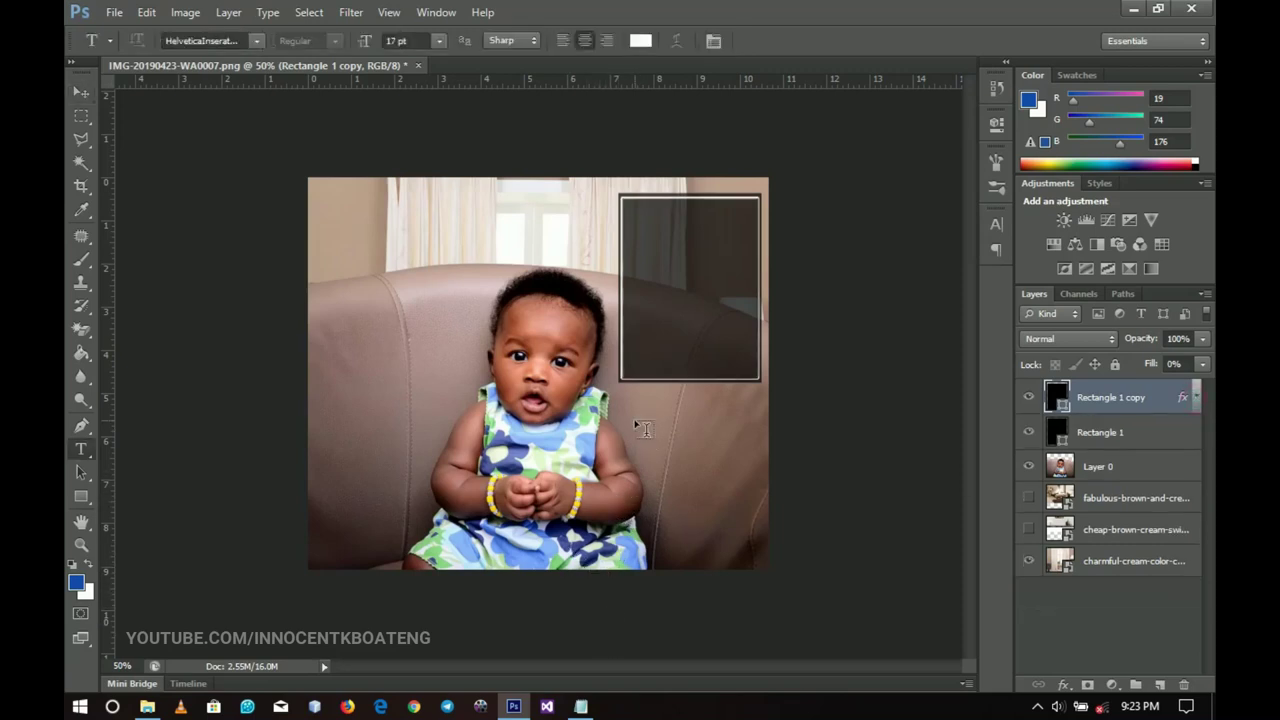
pyautogui.click(648, 421)
pyautogui.click(205, 41)
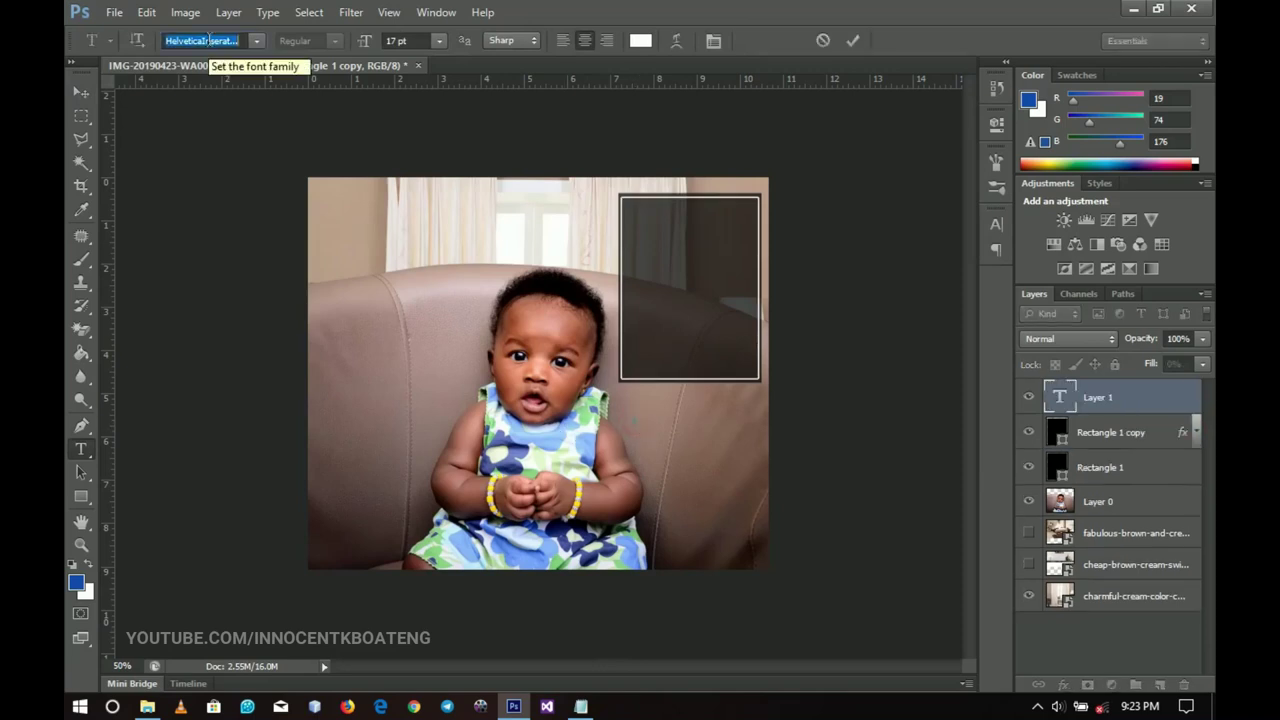
pyautogui.write('Akrobat')
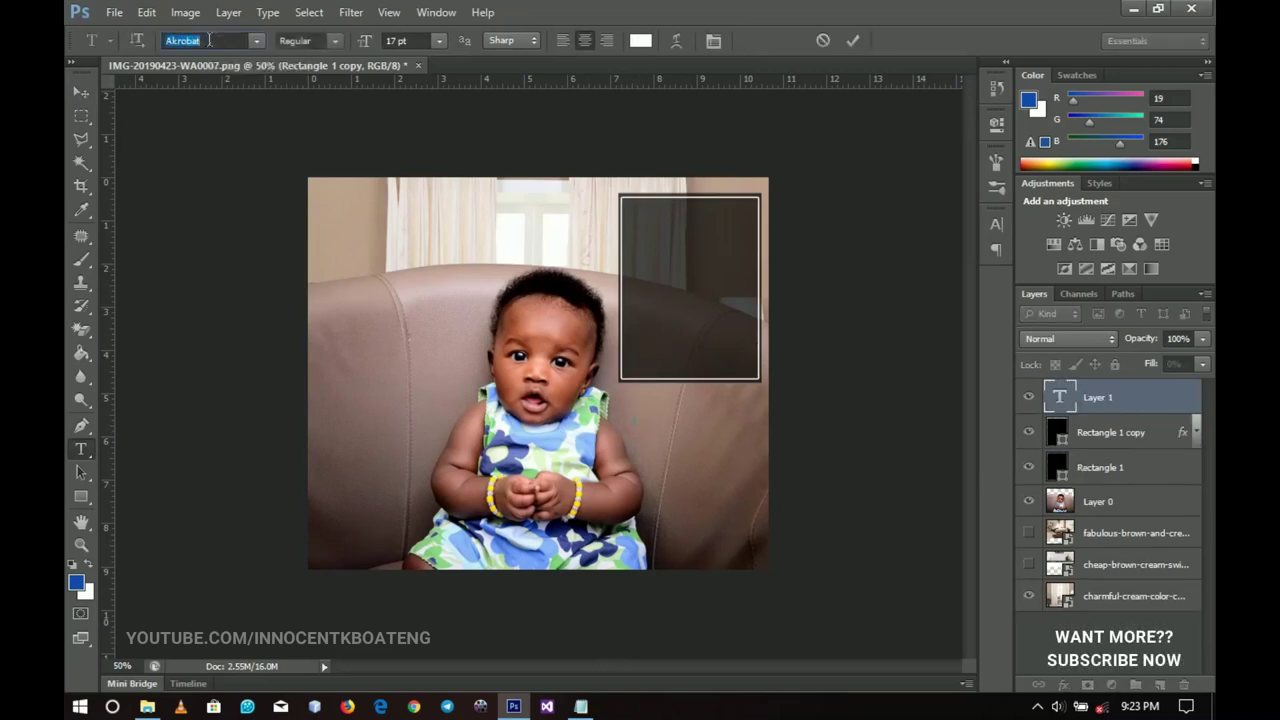
pyautogui.click(335, 41)
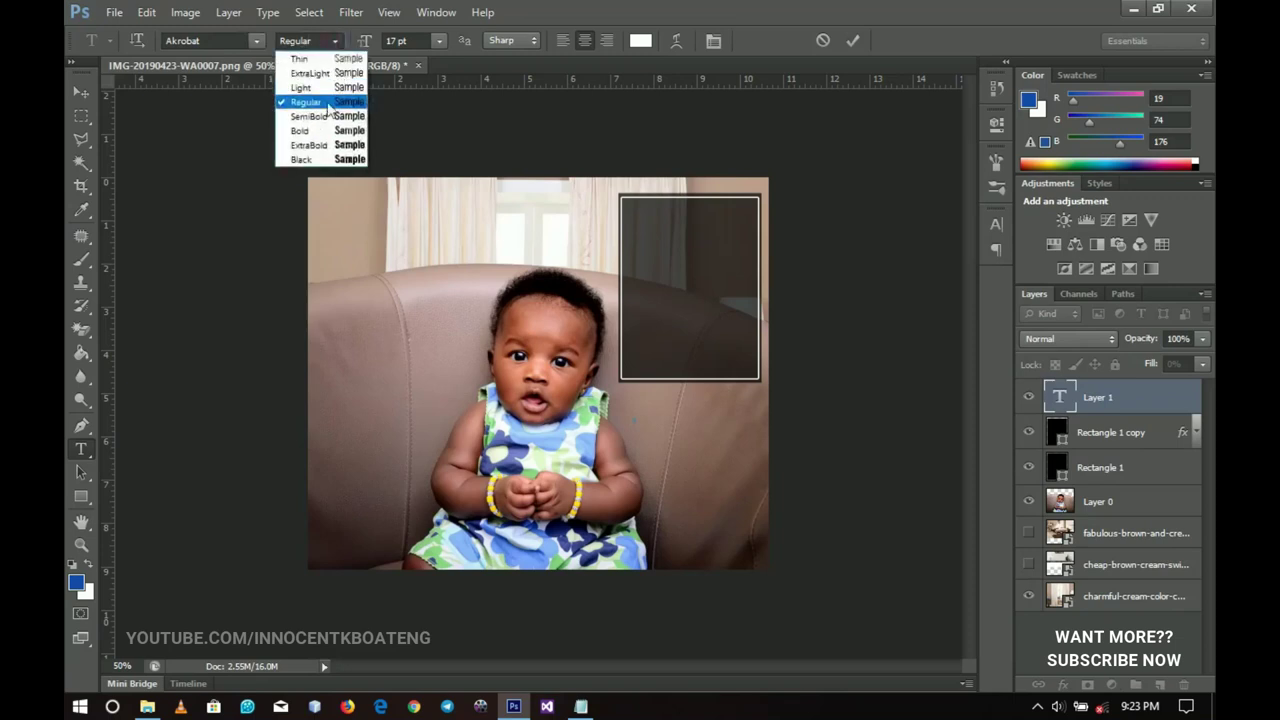
pyautogui.click(320, 118)
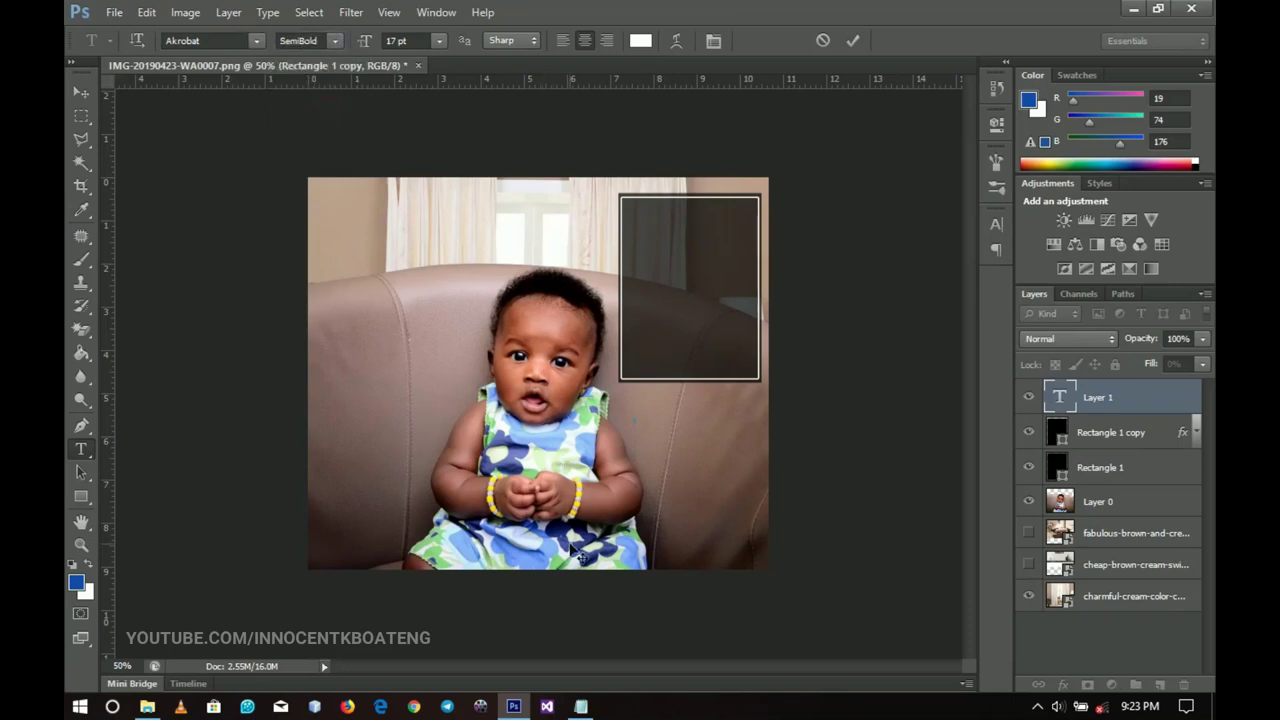
# Paste the wish message from Notepad, left-align it, and move it up into the framed panel.
pyautogui.click(580, 706)
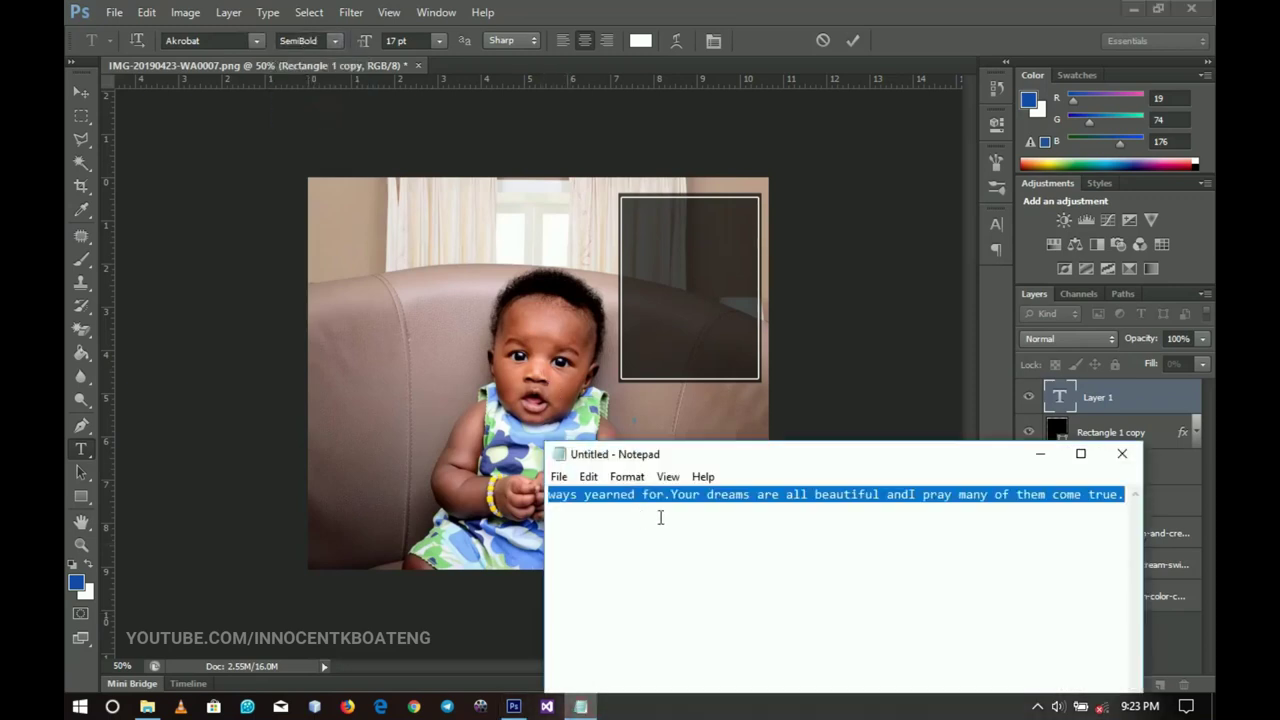
pyautogui.click(1040, 454)
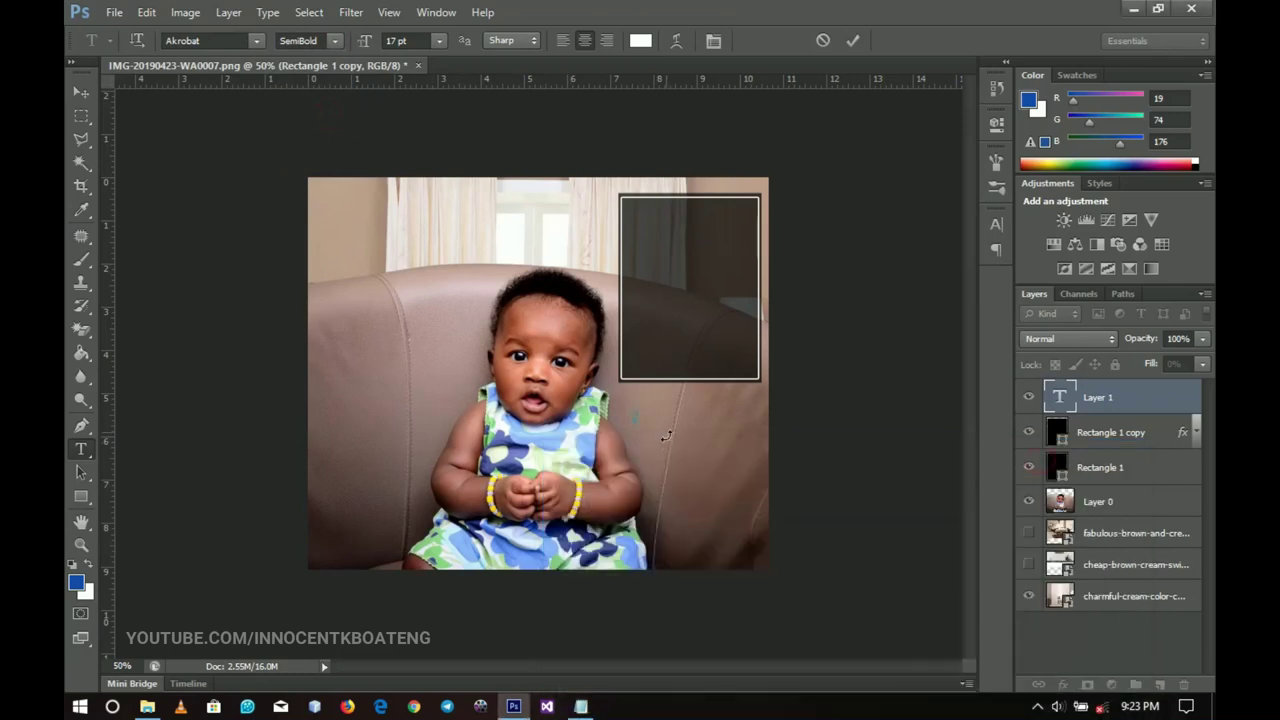
pyautogui.write('You are a gift to us all, happiness and joy we always yearned for. Your dreams are all beautiful and may many of them come true.')
pyautogui.hotkey('ctrl', 'a')
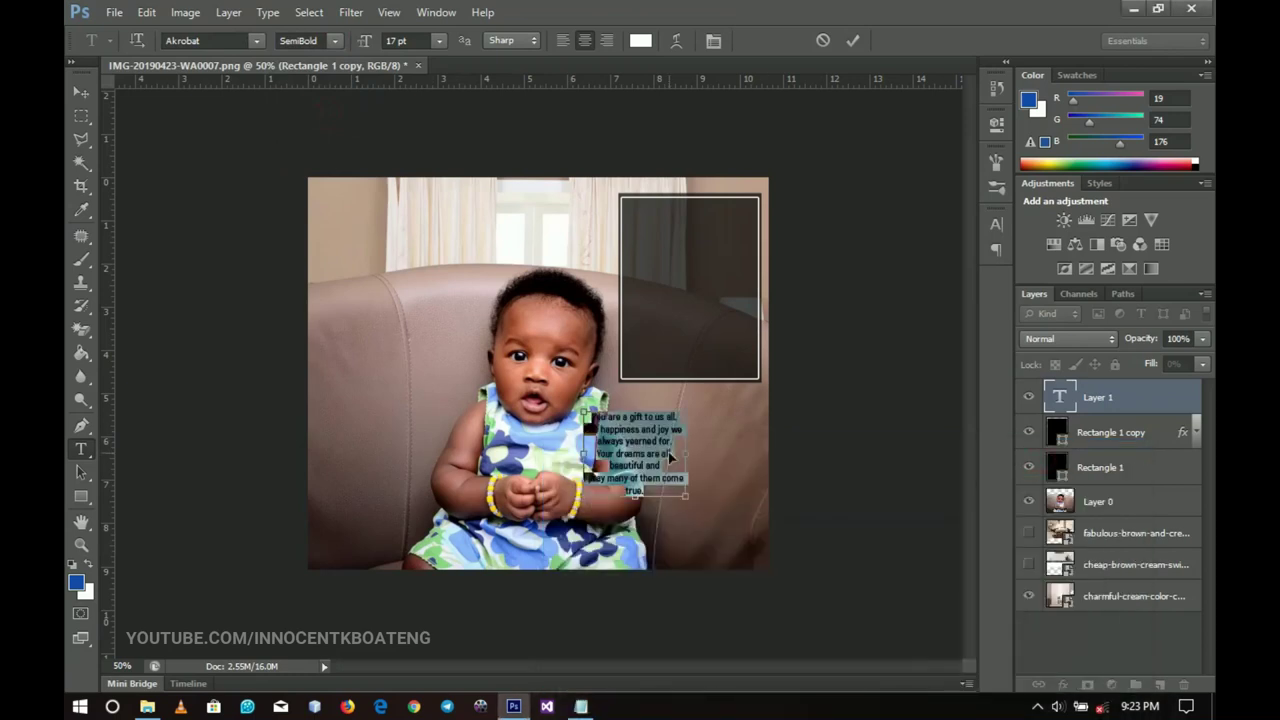
pyautogui.click(562, 40)
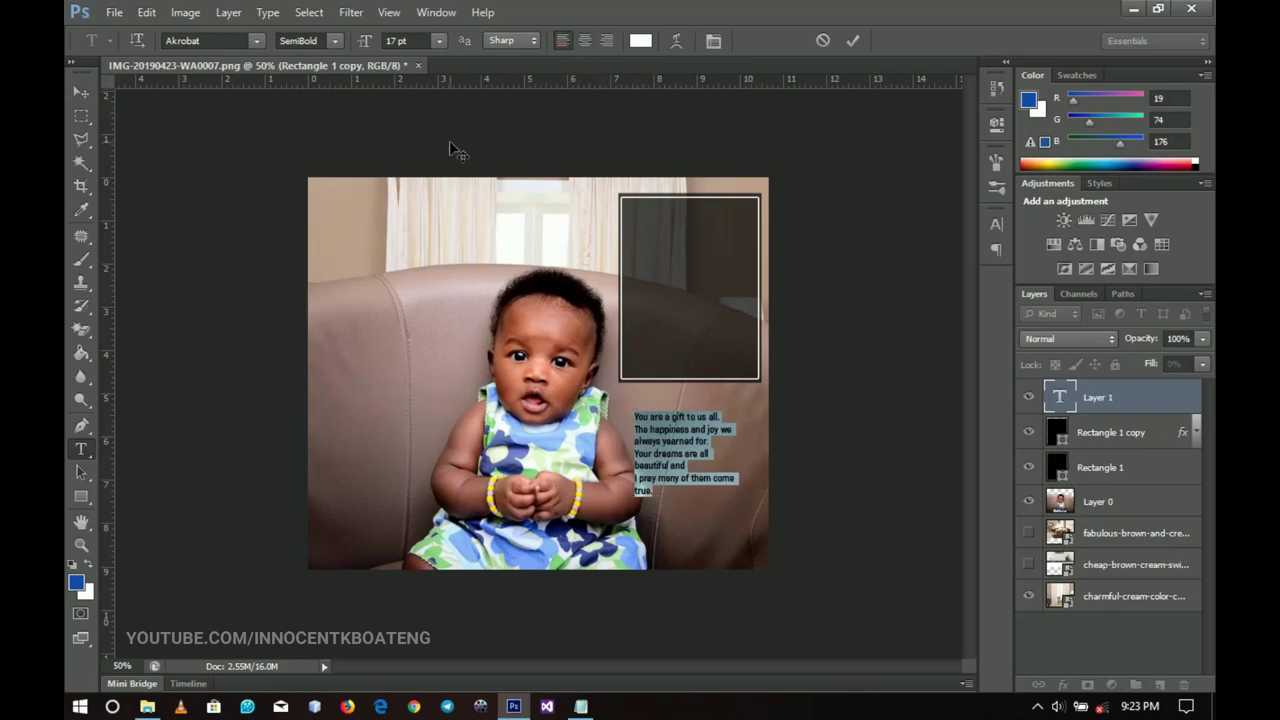
pyautogui.hotkey('ctrl', 'Return')
pyautogui.press('v')
pyautogui.moveTo(604, 430); pyautogui.dragTo(610, 248)
# Zoom to 100% and scale the wish message to about 124% inside the frame.
pyautogui.hotkey('ctrl', 'space')
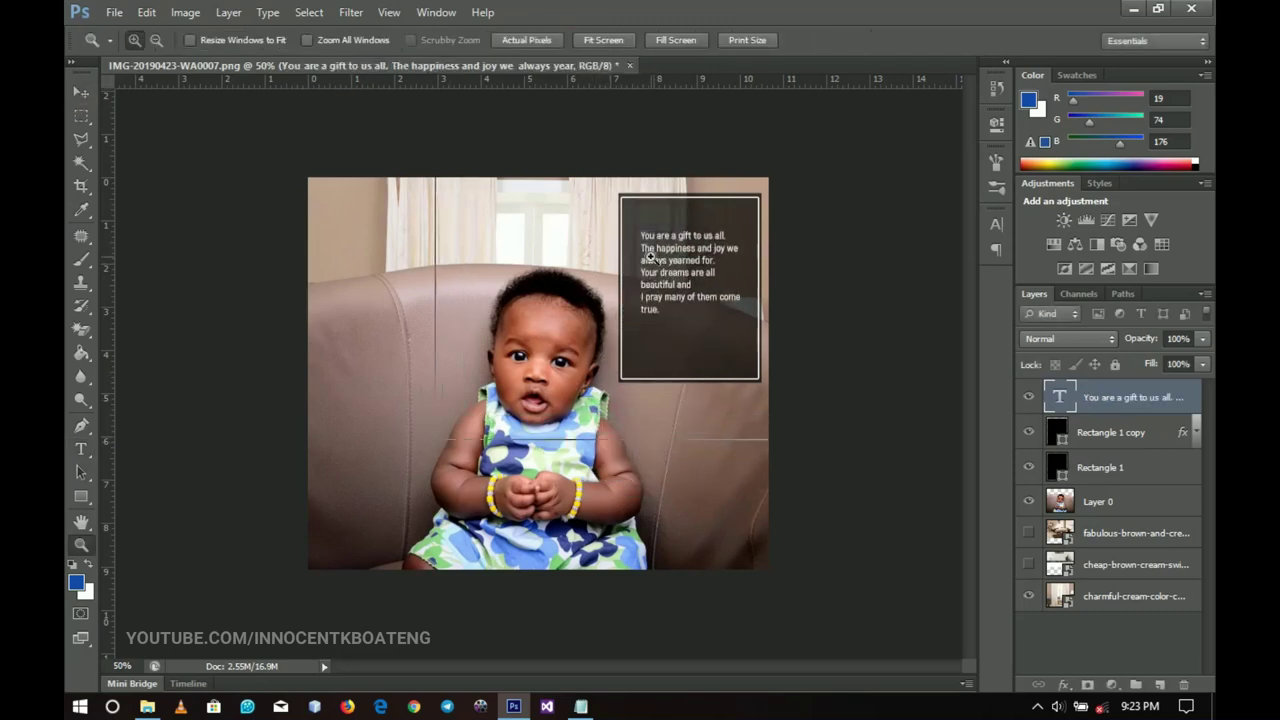
pyautogui.click(593, 312)
pyautogui.click(593, 312)
pyautogui.moveTo(748, 257); pyautogui.dragTo(573, 311)
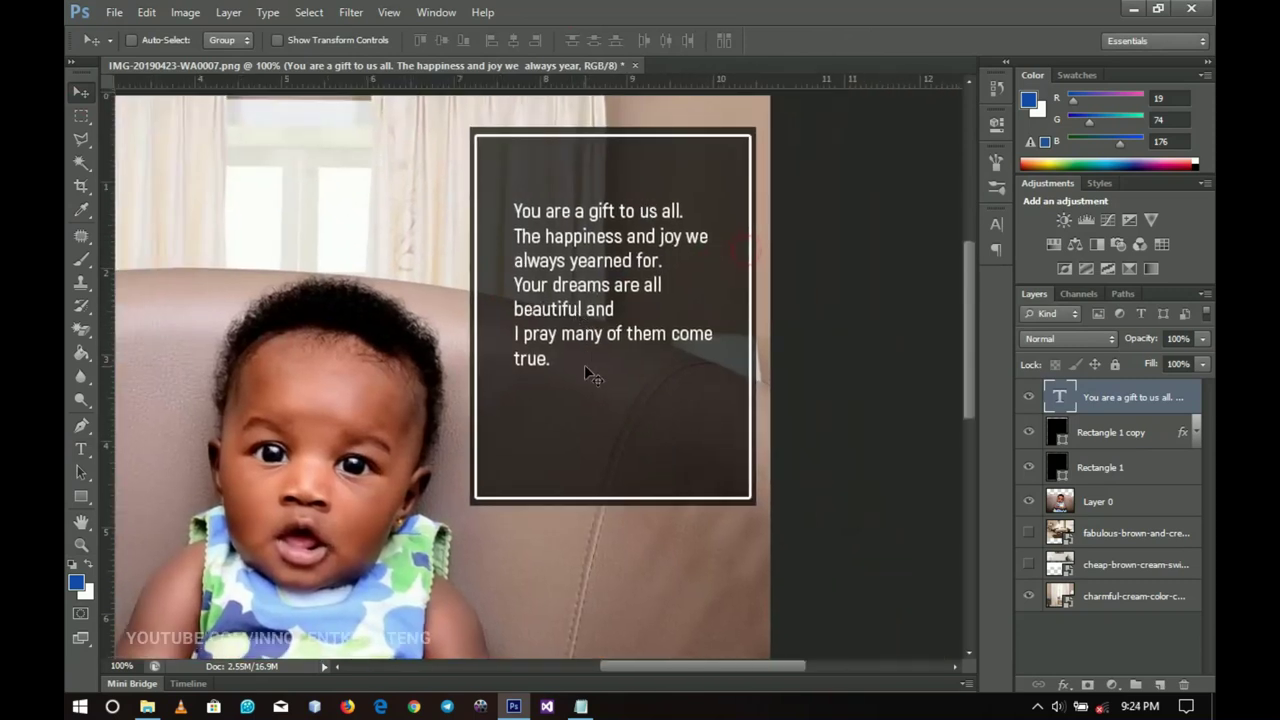
pyautogui.moveTo(584, 364); pyautogui.dragTo(591, 314)
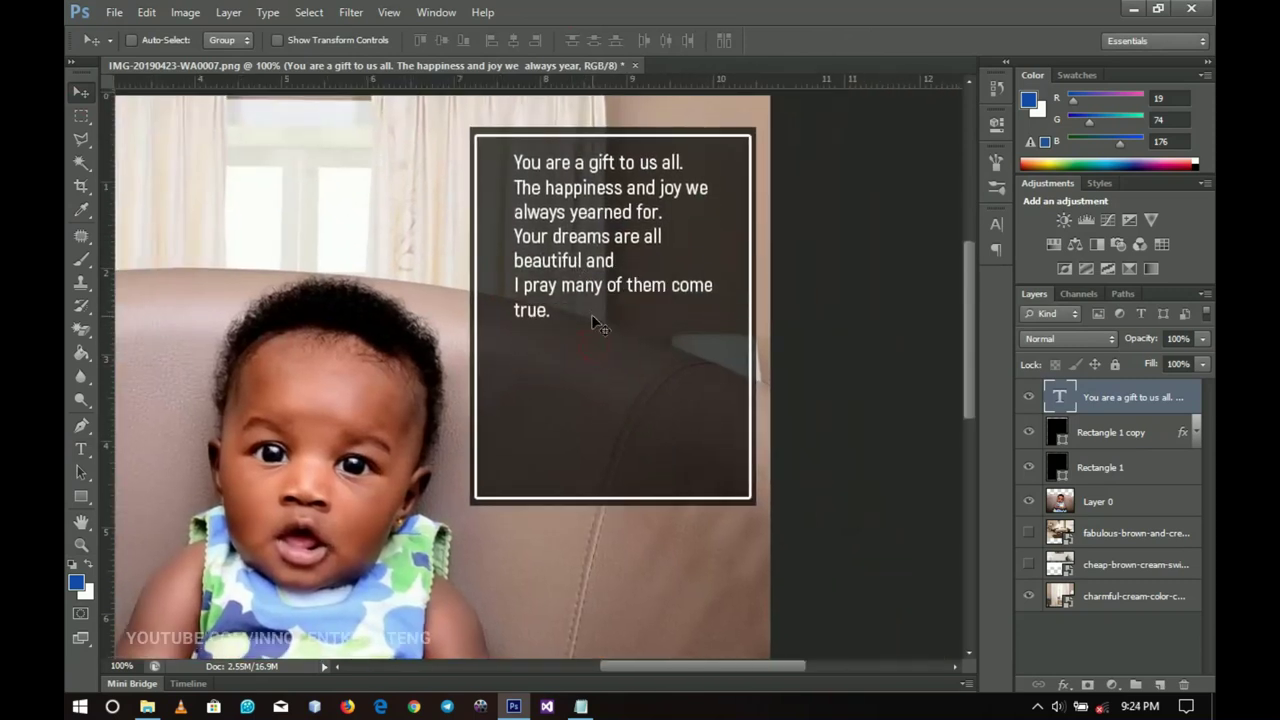
pyautogui.hotkey('ctrl', 't')
pyautogui.moveTo(704, 322); pyautogui.dragTo(756, 306)
pyautogui.press('Return')
pyautogui.moveTo(663, 263); pyautogui.dragTo(660, 283)
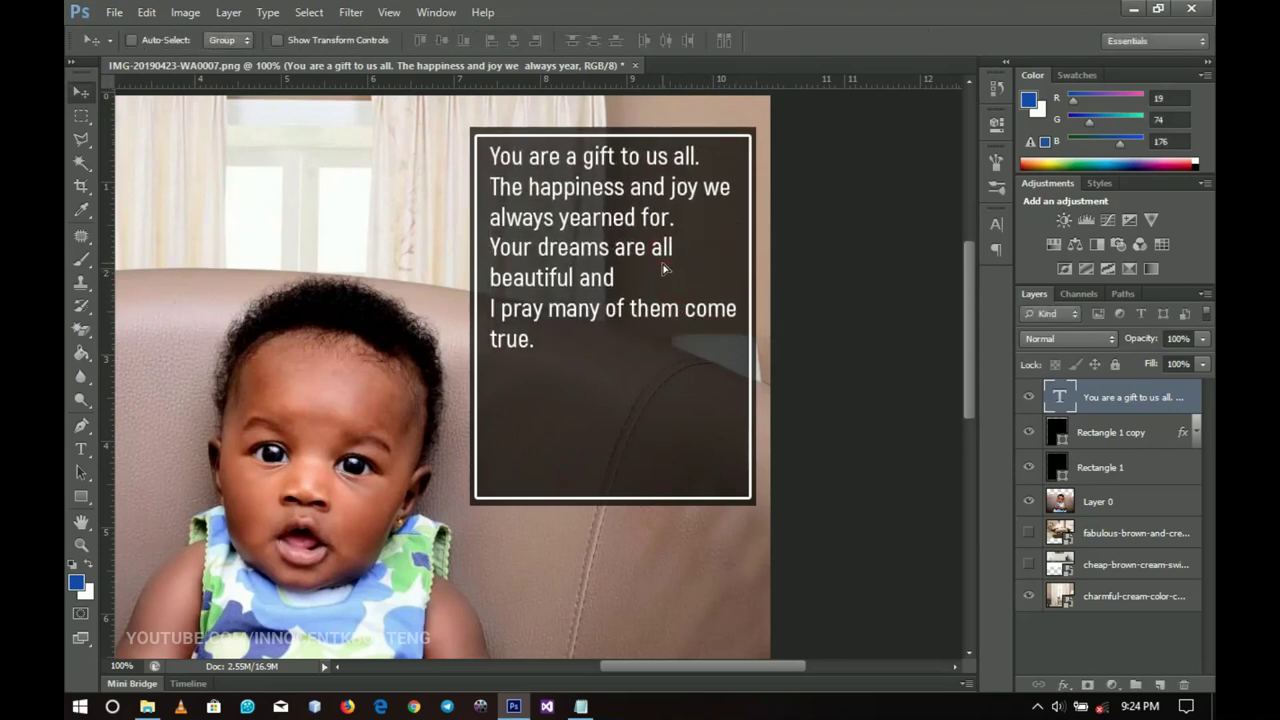
# Centre-align the message lines, reposition it within the frame, and duplicate the layer.
pyautogui.press('t')
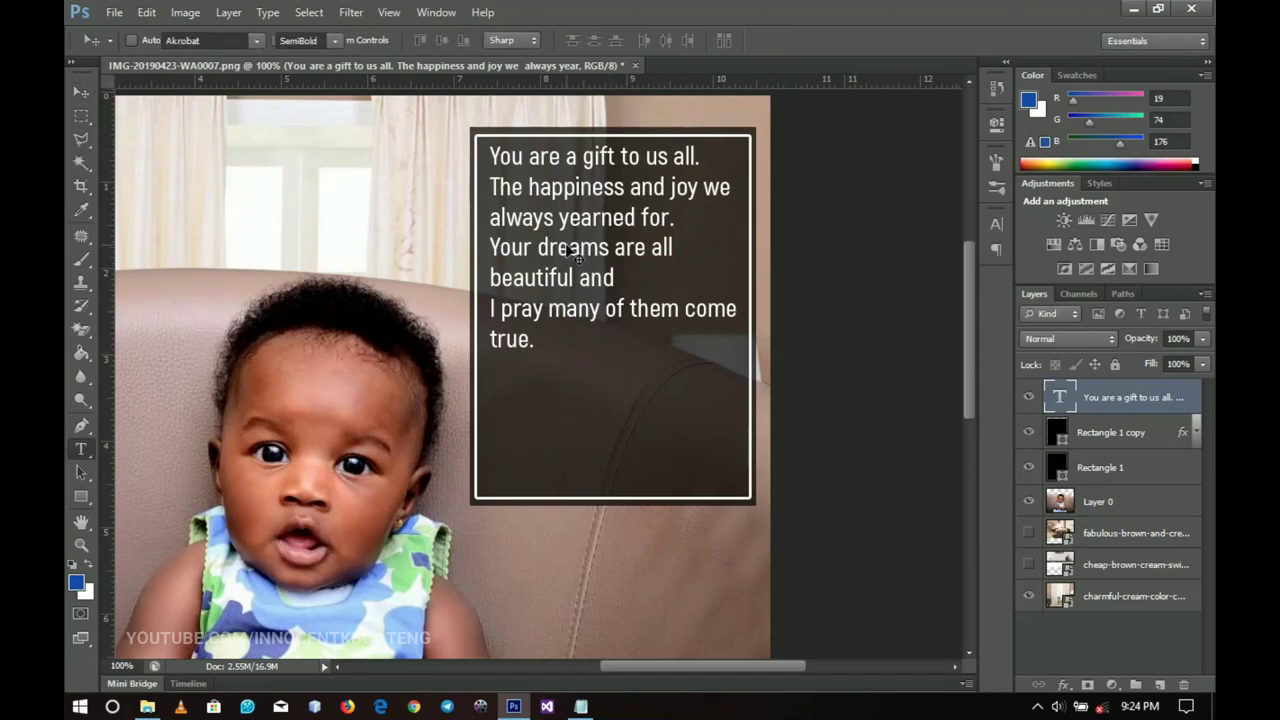
pyautogui.click(567, 247)
pyautogui.hotkey('ctrl', 'a')
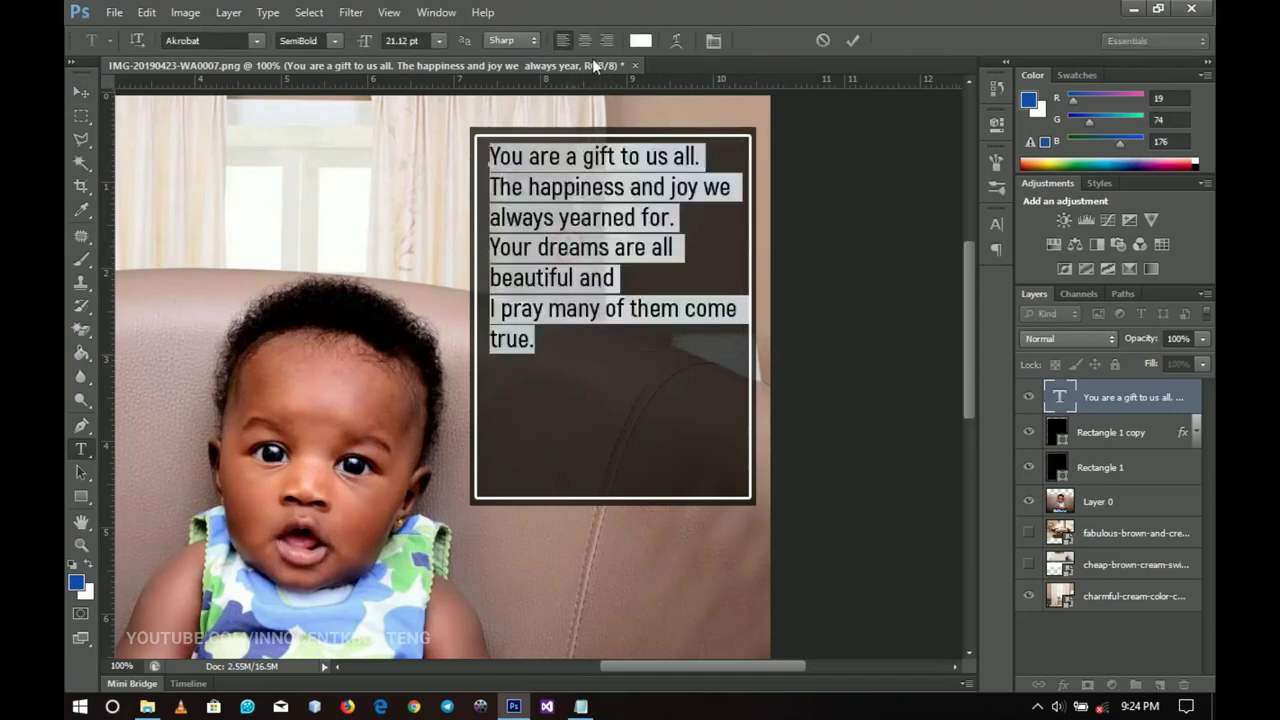
pyautogui.click(587, 43)
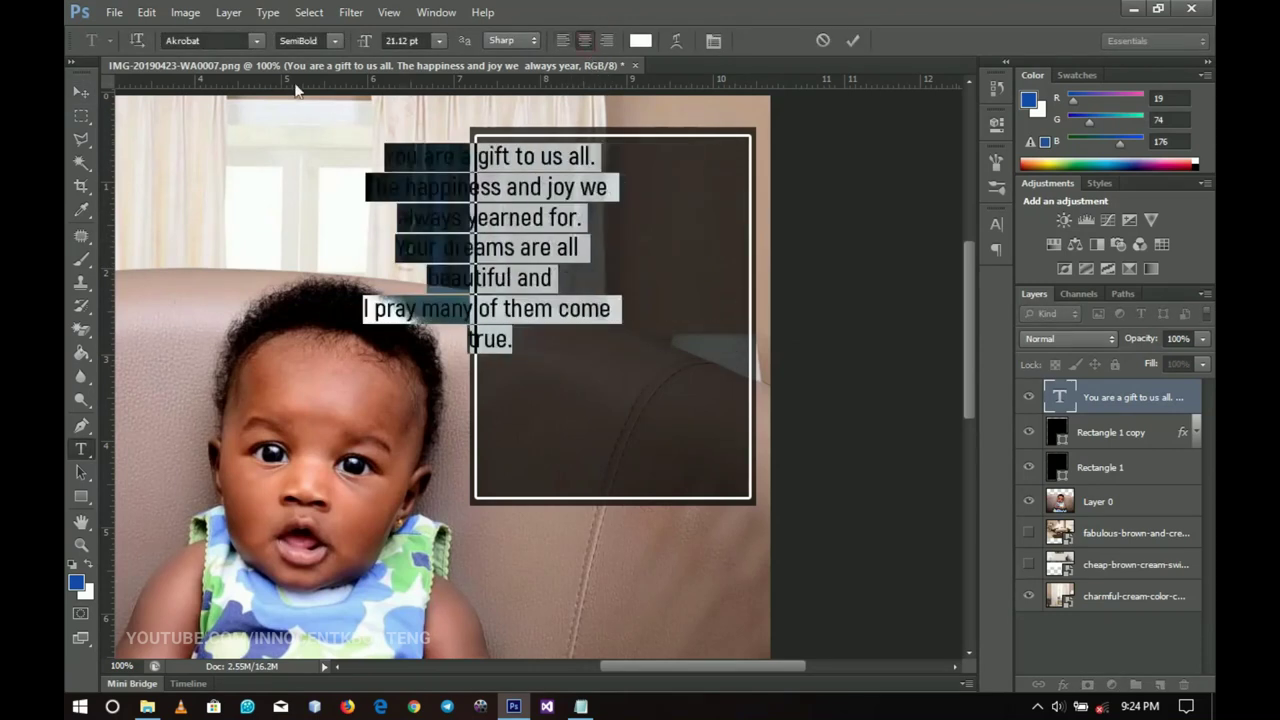
pyautogui.click(82, 92)
pyautogui.moveTo(430, 176); pyautogui.dragTo(617, 428)
pyautogui.hotkey('ctrl', 'j')
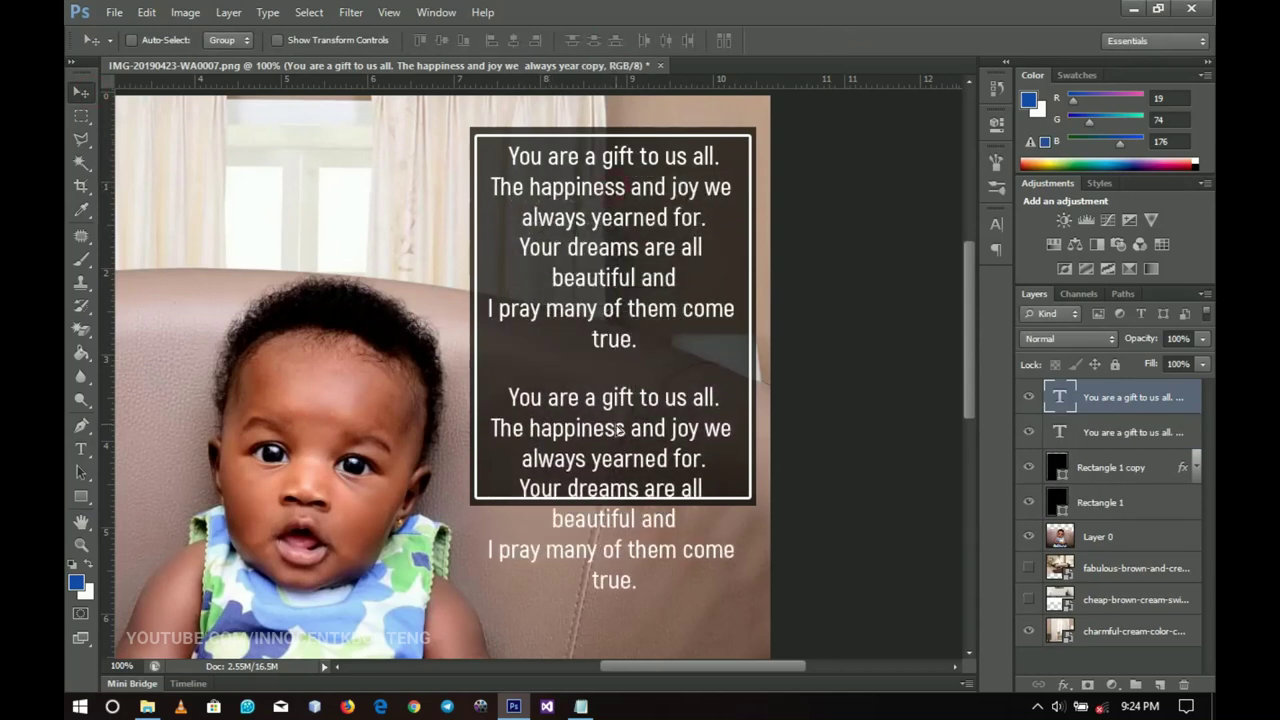
# Replace the copy's text with 'HAPPY' and 'BIRTHDAY' on two lines in Helvetica Inserat.
pyautogui.press('t')
pyautogui.click(617, 425)
pyautogui.hotkey('ctrl', 'a')
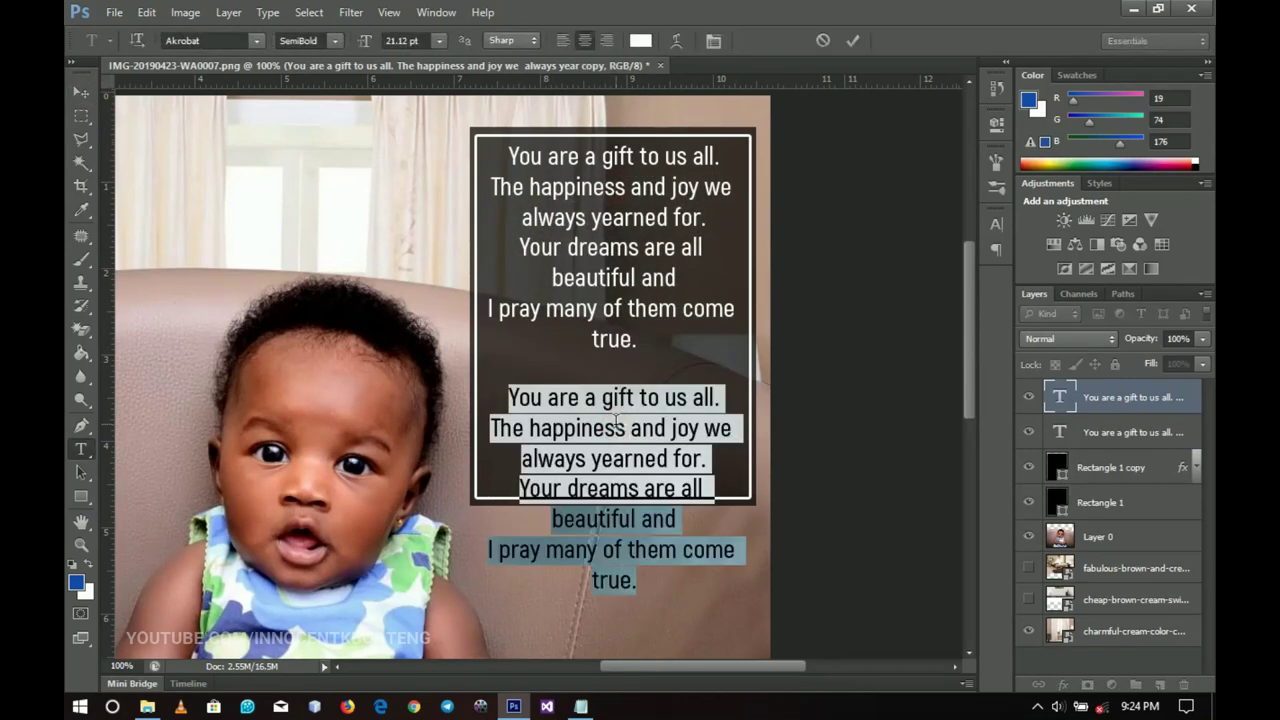
pyautogui.write('HAPPY')
pyautogui.press('Return')
pyautogui.write('BIRTHDAY')
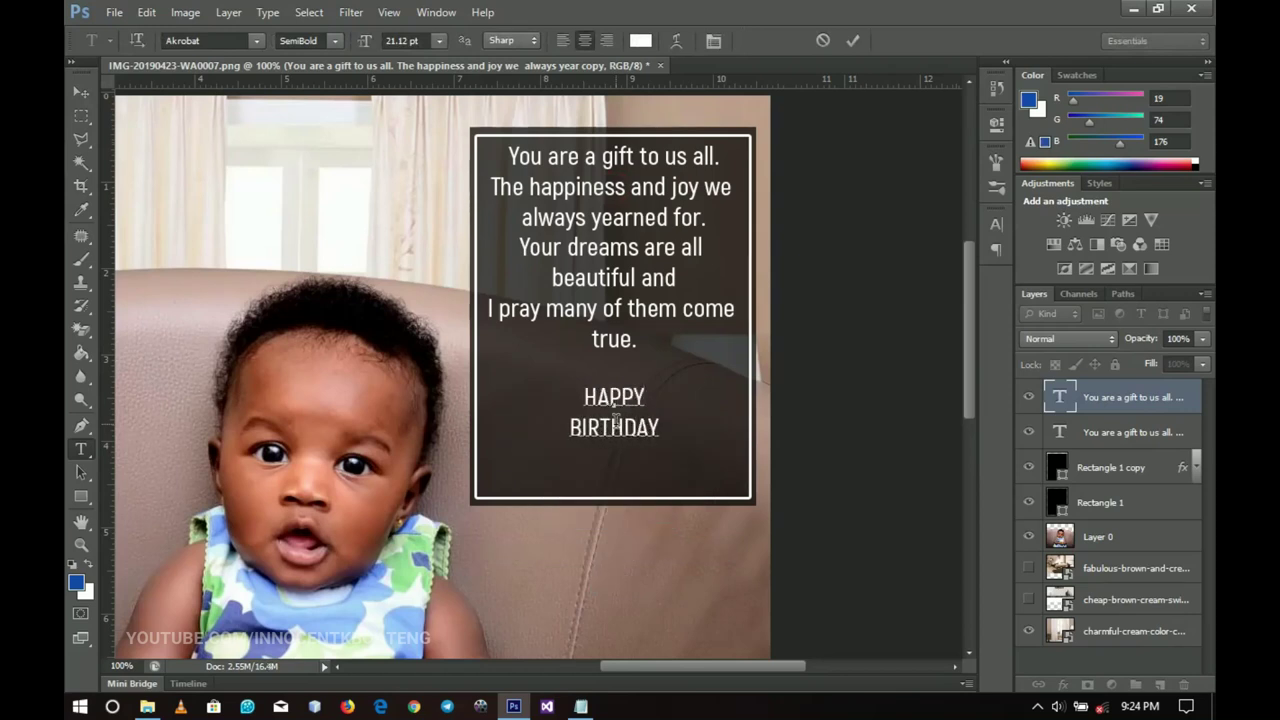
pyautogui.hotkey('ctrl', 'a')
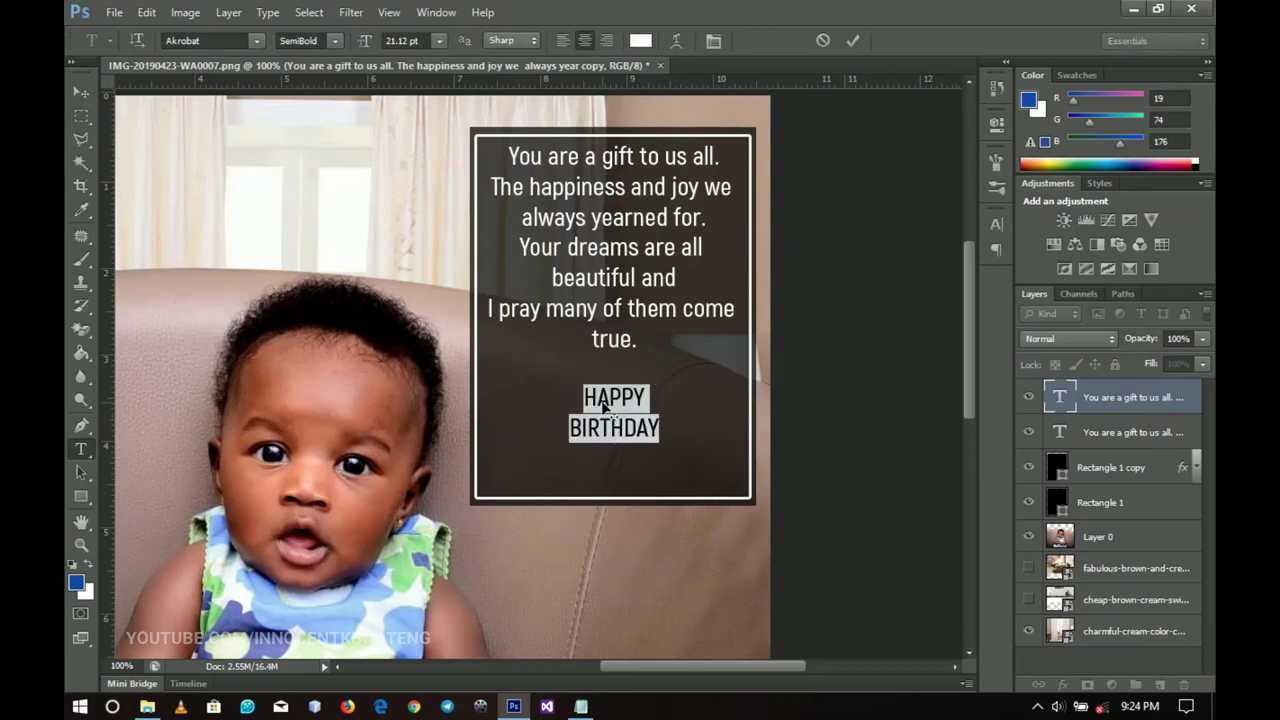
pyautogui.click(210, 41)
pyautogui.write('Helvetica Inserat...')
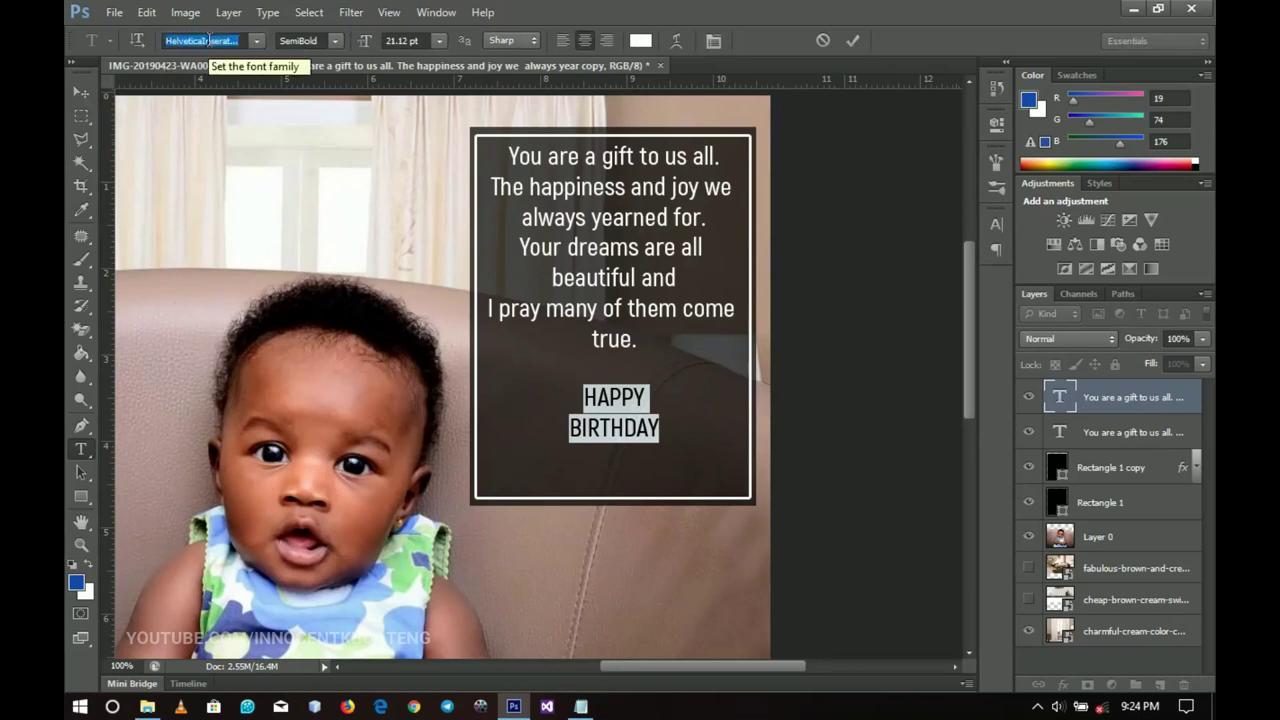
pyautogui.press('Return')
# Enlarge HAPPY BIRTHDAY to about 216% and nudge it down in the panel.
pyautogui.click(81, 91)
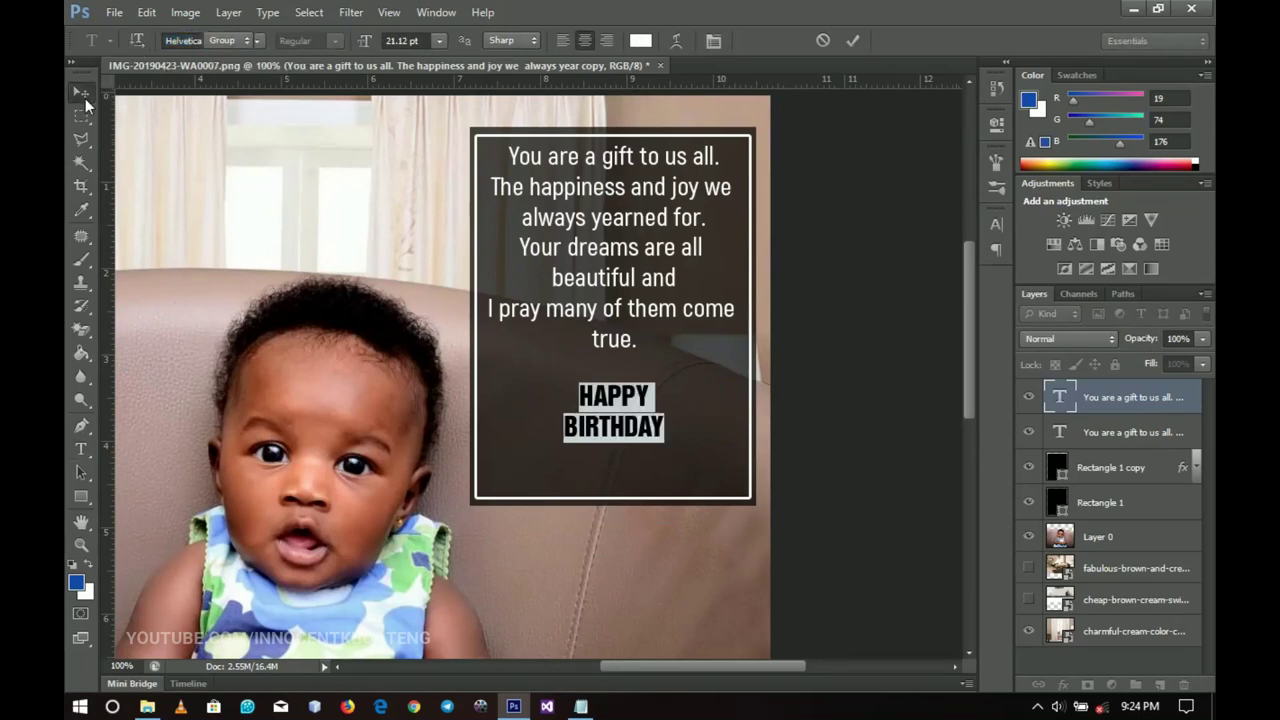
pyautogui.hotkey('ctrl', 't')
pyautogui.moveTo(665, 441); pyautogui.dragTo(737, 434)
pyautogui.press('Return')
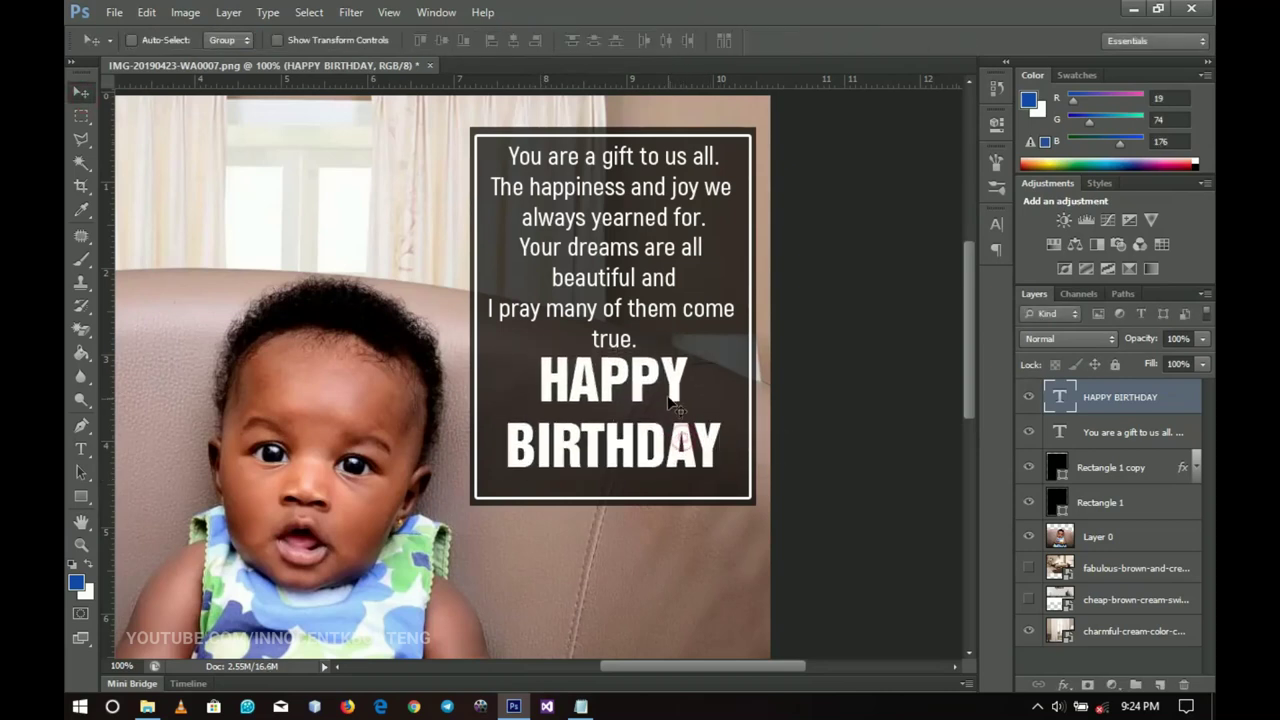
pyautogui.moveTo(668, 396); pyautogui.dragTo(668, 420)
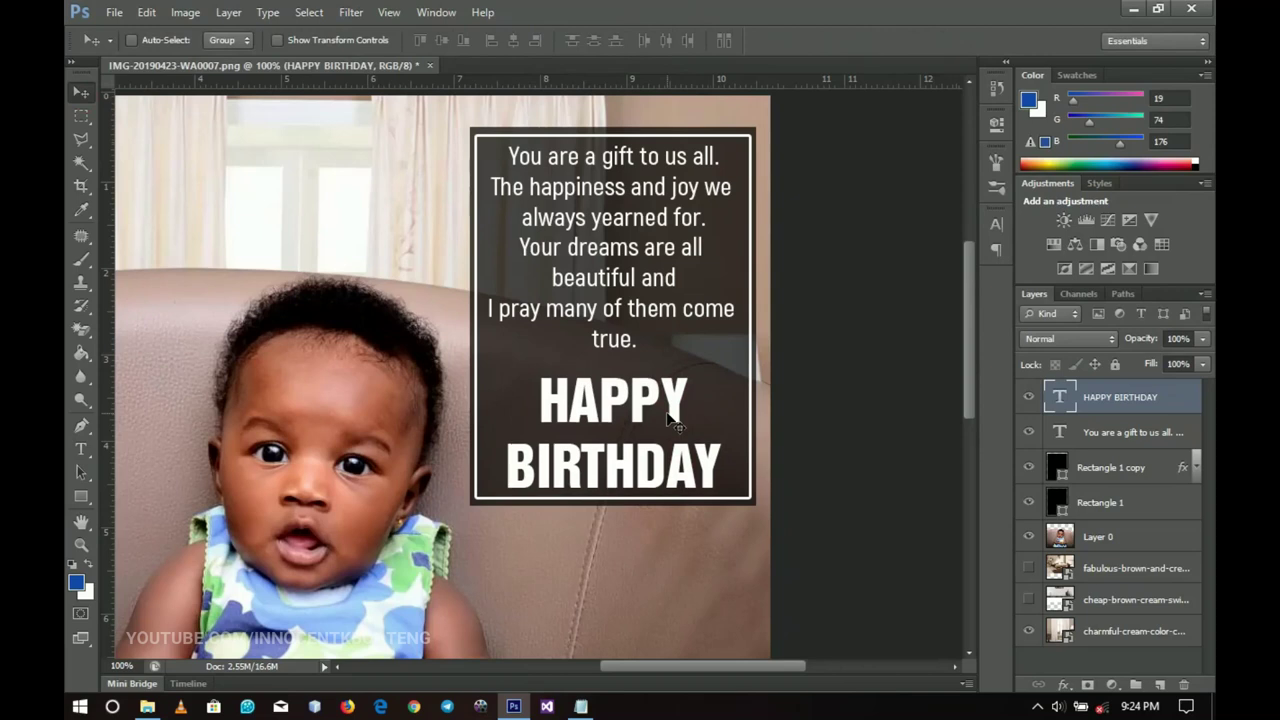
# Add a size-49 Drop Shadow to the HAPPY BIRTHDAY layer, then zoom out to view the design.
pyautogui.doubleClick(1187, 409)
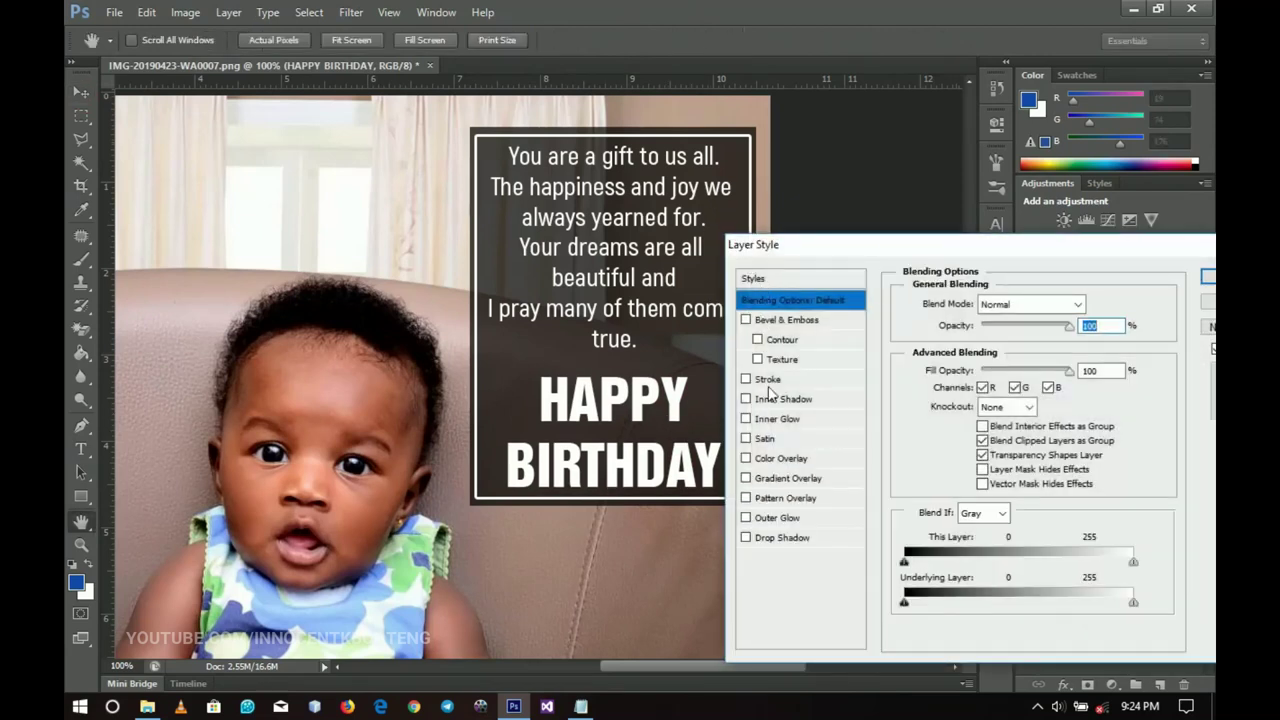
pyautogui.click(782, 538)
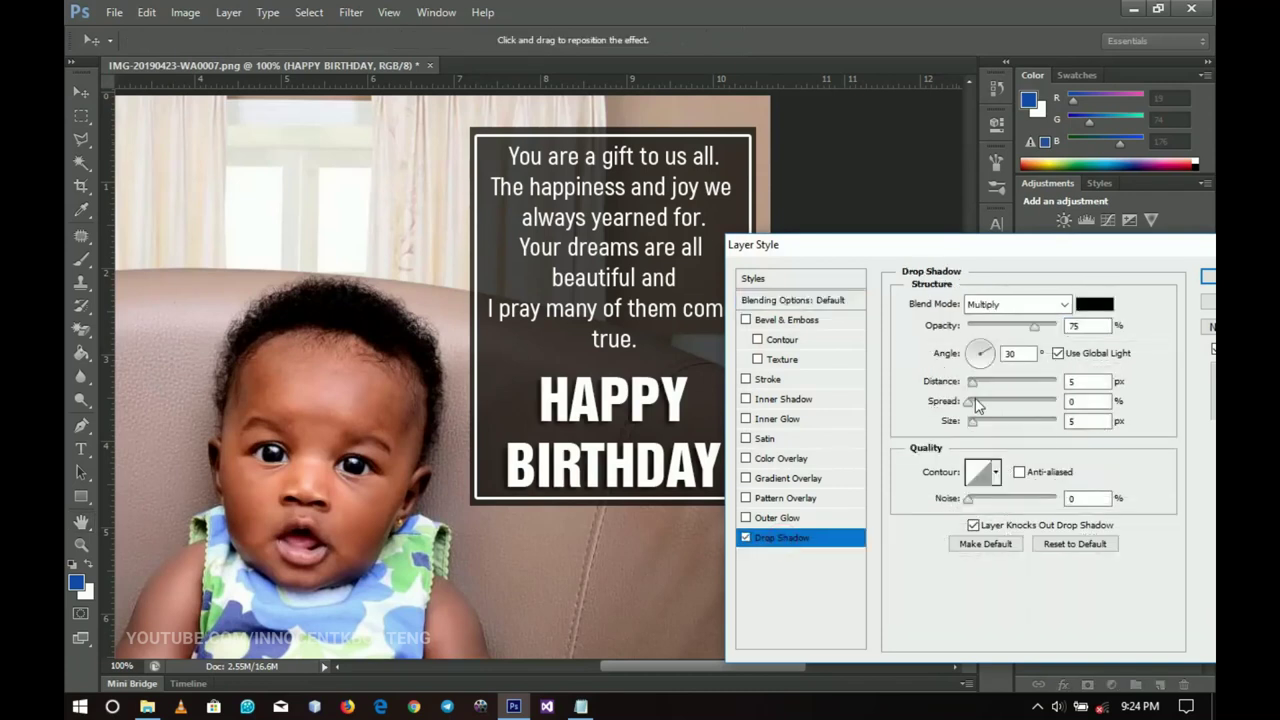
pyautogui.moveTo(975, 427); pyautogui.dragTo(990, 421)
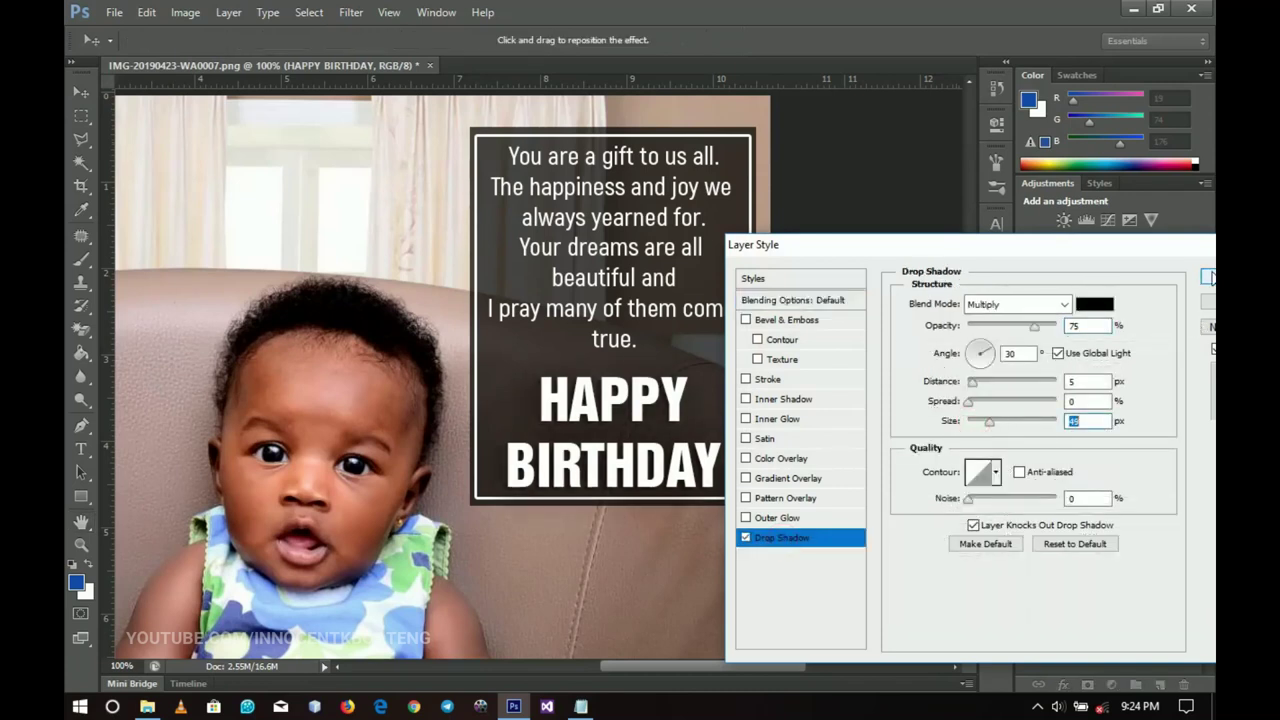
pyautogui.click(1208, 277)
pyautogui.press('z')
pyautogui.keyDown('alt'); pyautogui.click(689, 402); pyautogui.keyUp('alt')
pyautogui.keyDown('alt'); pyautogui.click(689, 402); pyautogui.keyUp('alt')
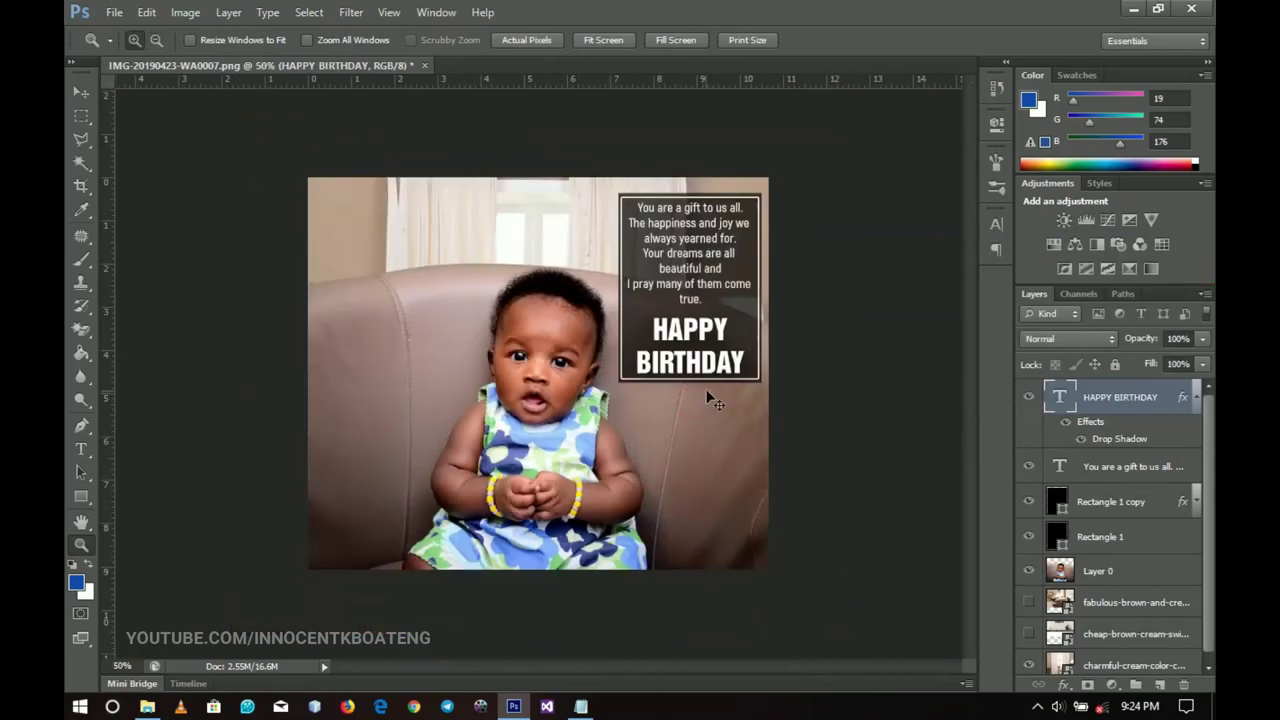
# Copy the HAPPY BIRTHDAY text onto the couch at left and change it to '+1'.
pyautogui.moveTo(716, 393); pyautogui.dragTo(396, 394)
pyautogui.press('t')
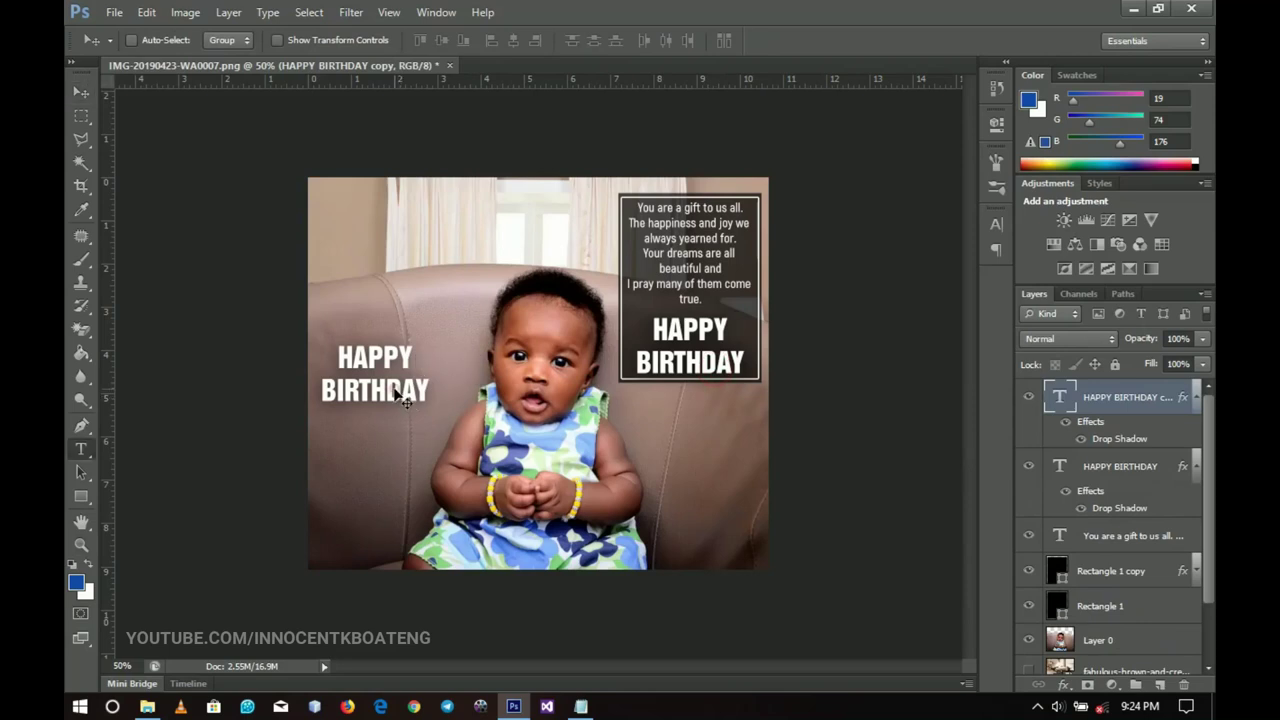
pyautogui.click(398, 395)
pyautogui.hotkey('ctrl', 'a')
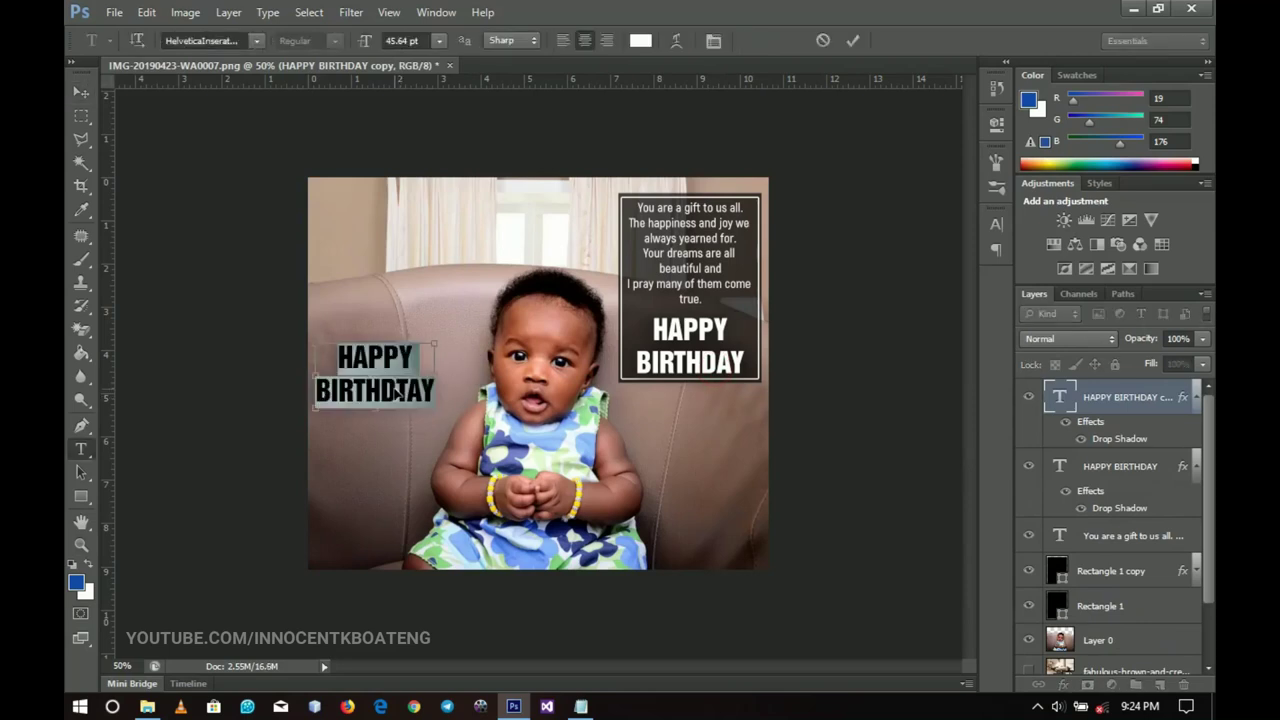
pyautogui.write('+1')
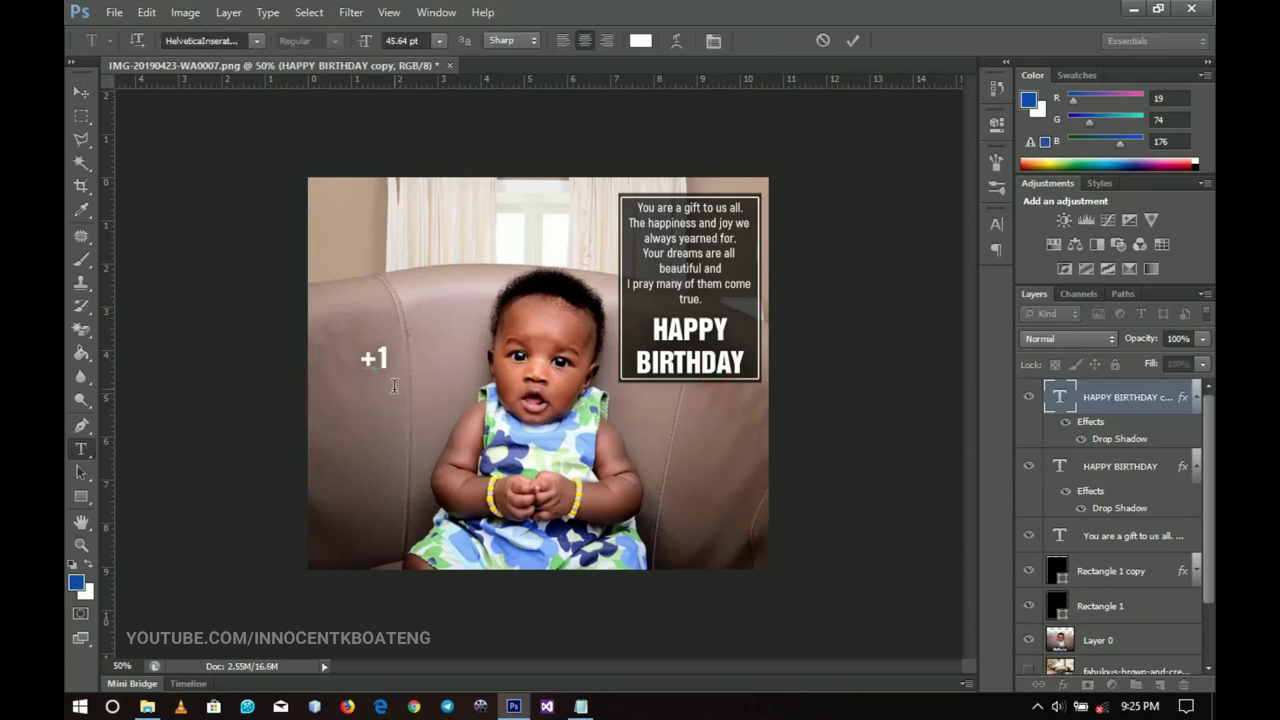
pyautogui.click(80, 94)
# Enlarge the +1 to about 327% and nudge it slightly down beside the baby.
pyautogui.hotkey('ctrl', 't')
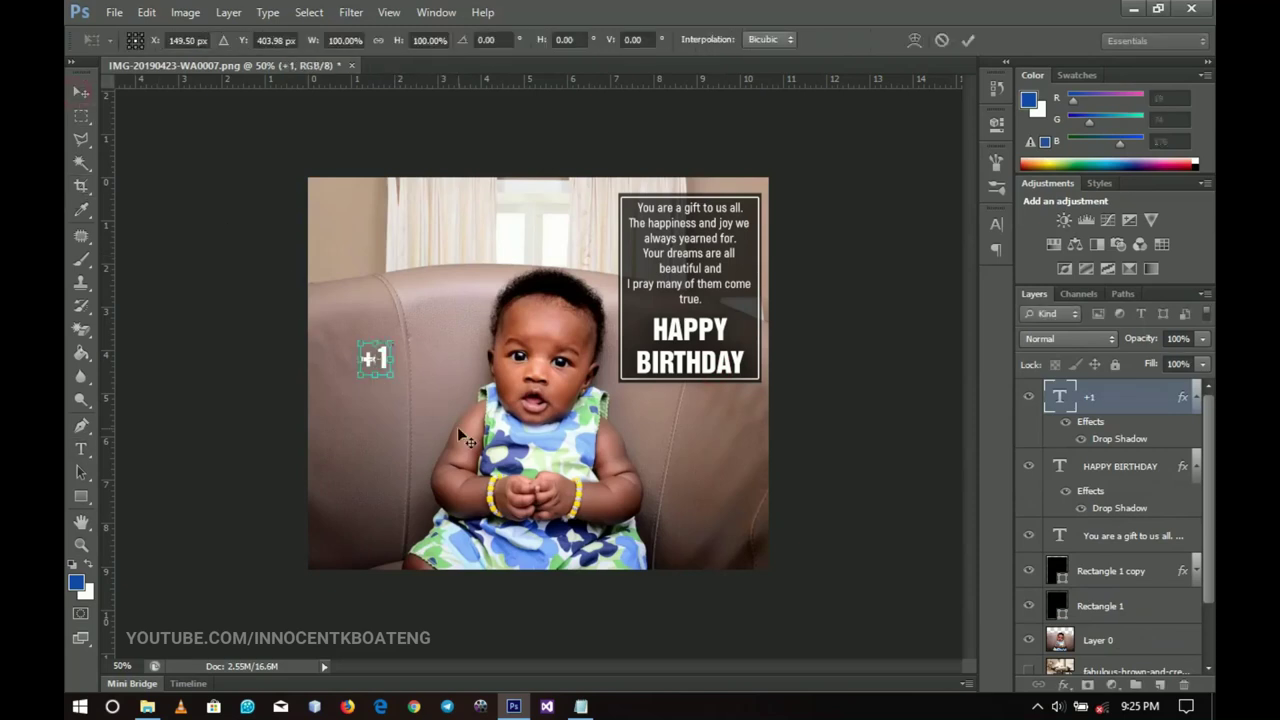
pyautogui.moveTo(396, 383)
pyautogui.mouseDown()
pyautogui.moveTo(744, 569)
pyautogui.moveTo(746, 541)
pyautogui.moveTo(397, 392)
pyautogui.mouseUp()
pyautogui.press('Return')
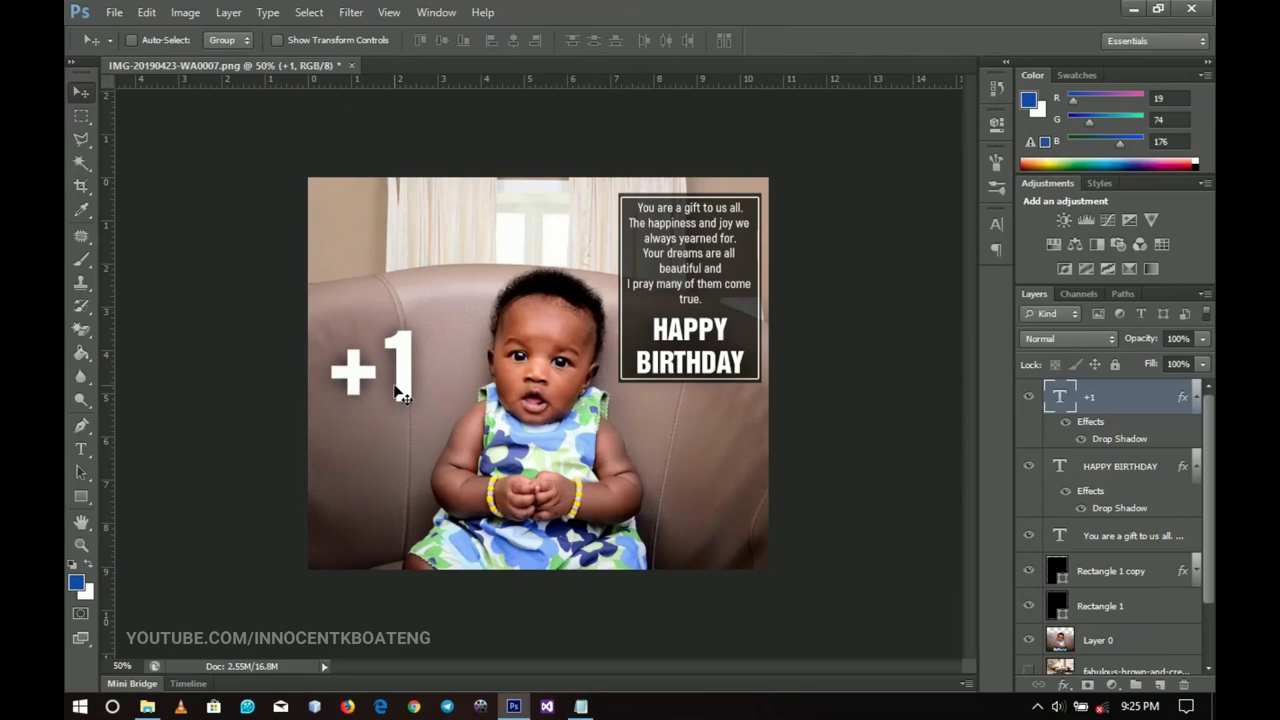
pyautogui.moveTo(396, 384); pyautogui.dragTo(398, 395)
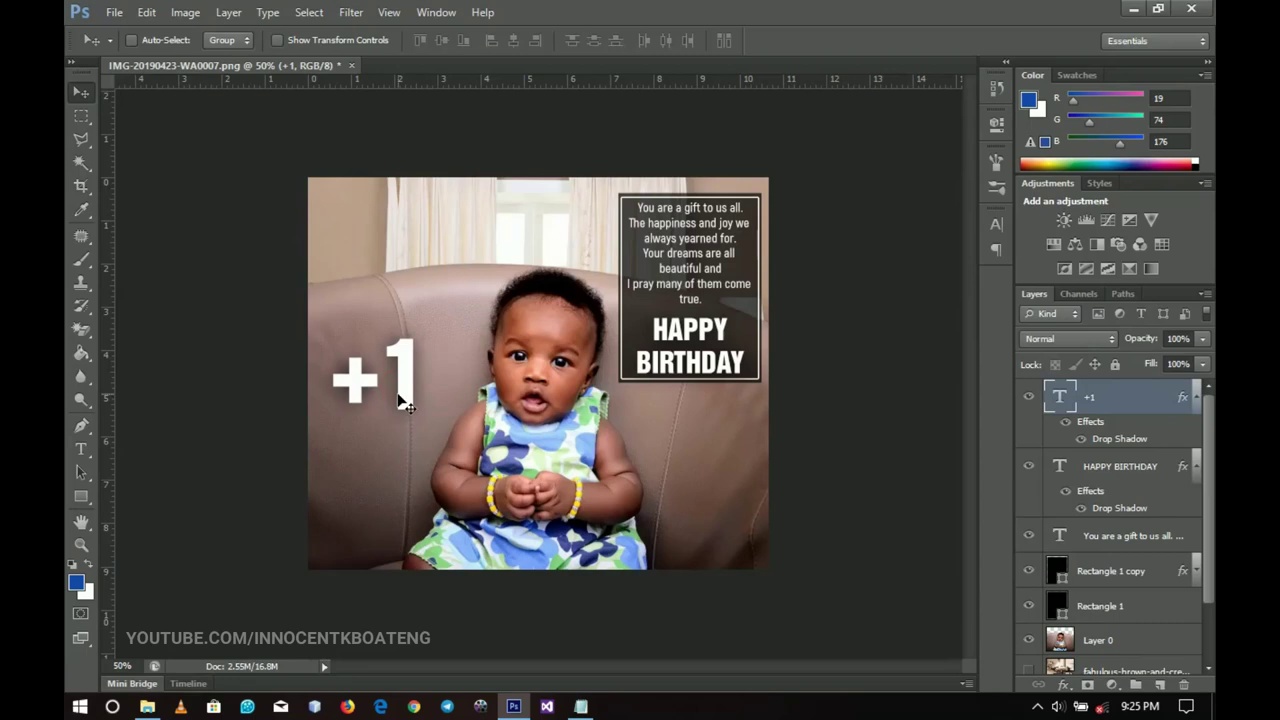
pyautogui.press('z')
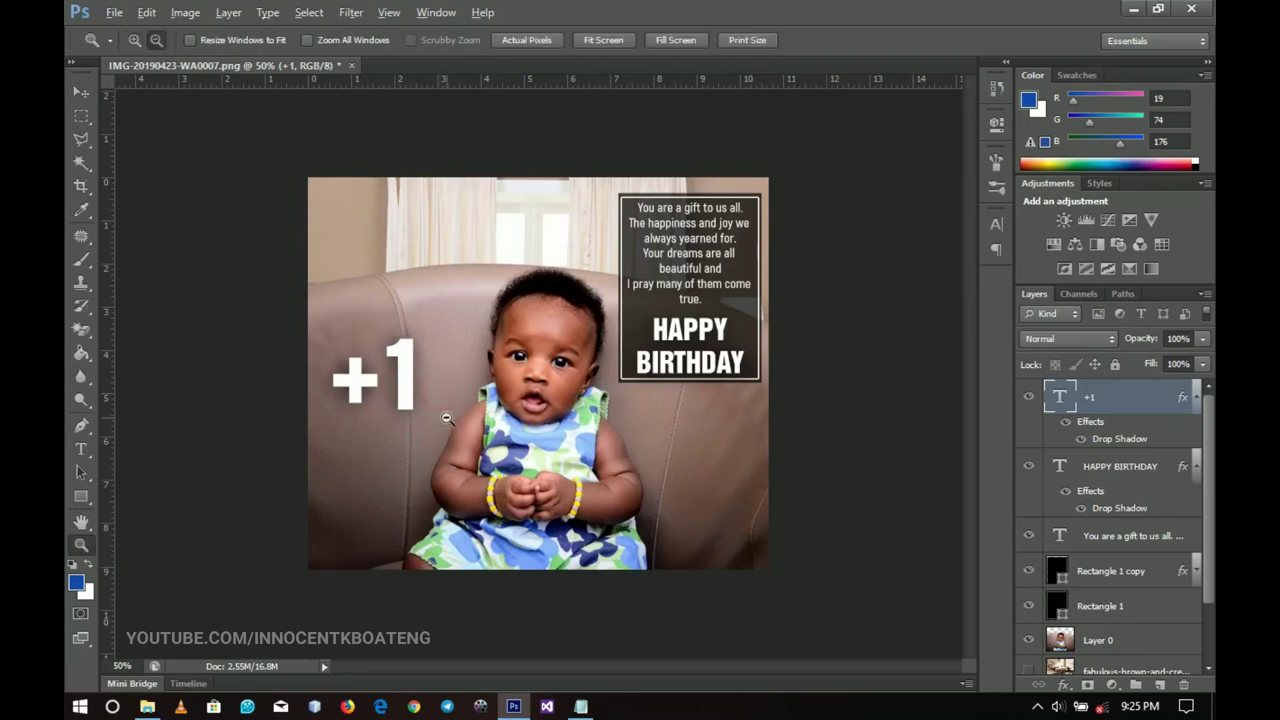
pyautogui.keyDown('alt'); pyautogui.click(446, 417); pyautogui.keyUp('alt')
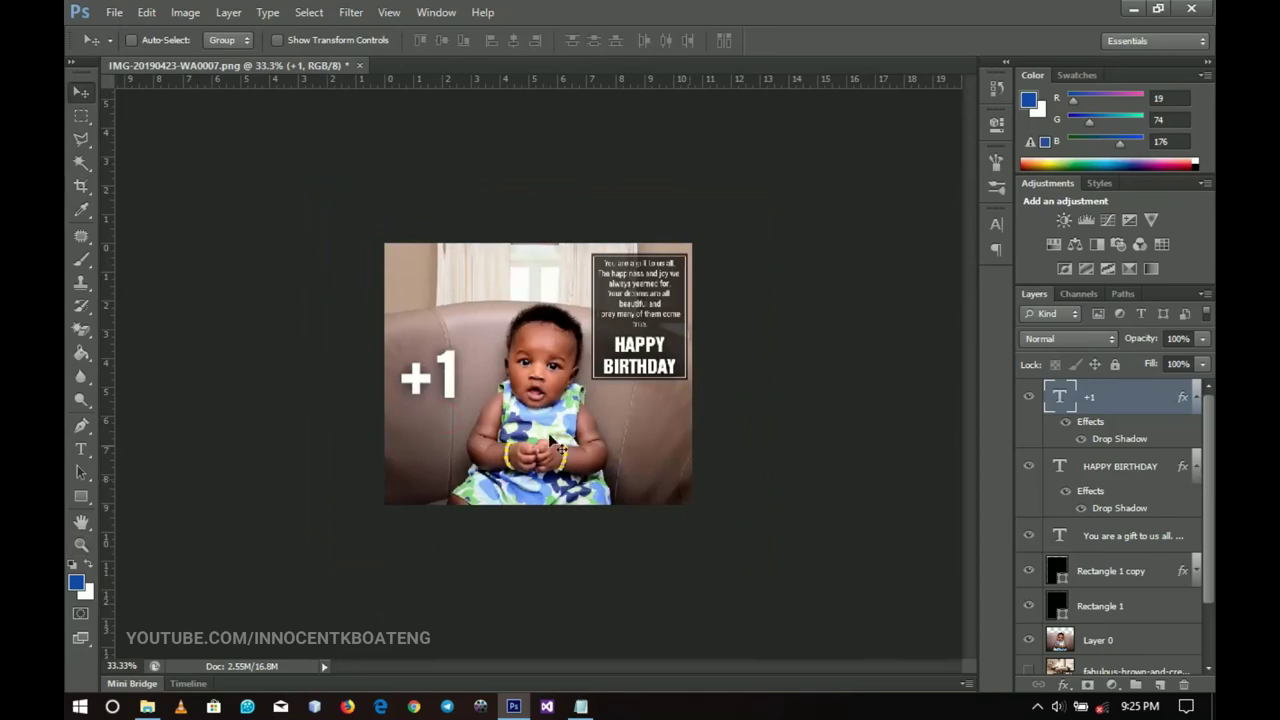
pyautogui.press('z')
pyautogui.rightClick(512, 388)
pyautogui.click(565, 398)
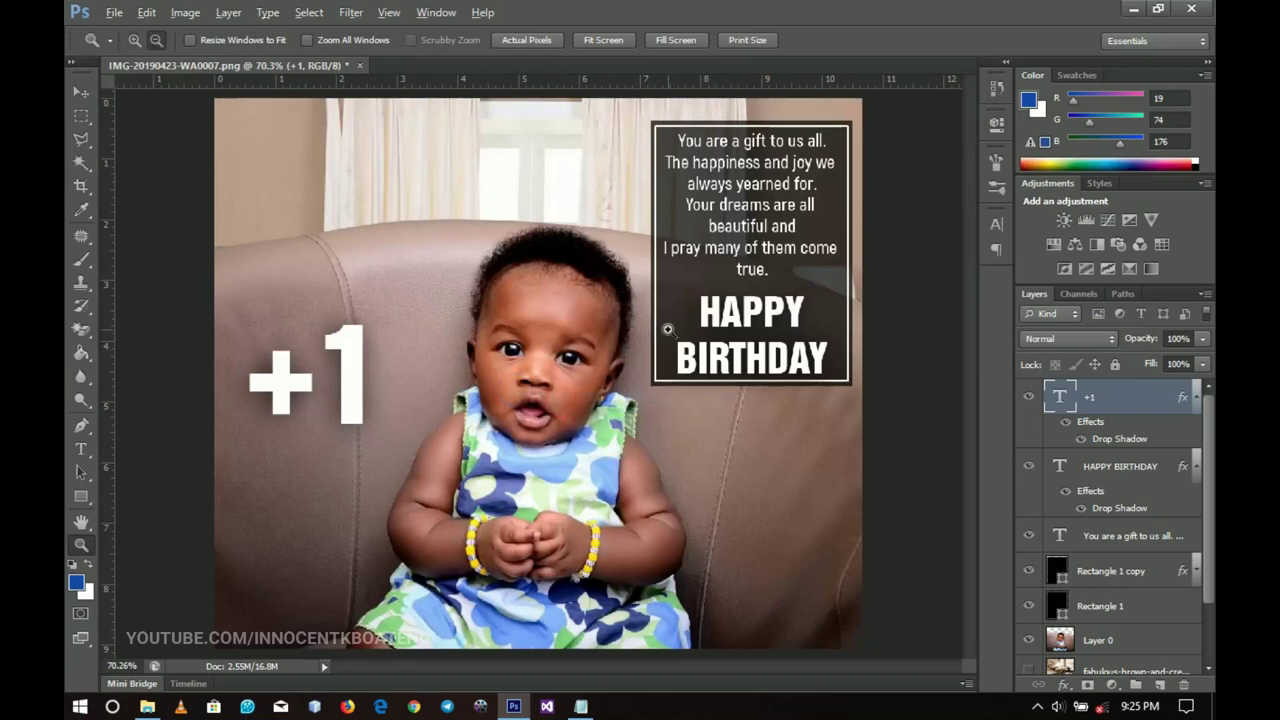
pyautogui.keyDown('alt'); pyautogui.click(624, 364); pyautogui.keyUp('alt')
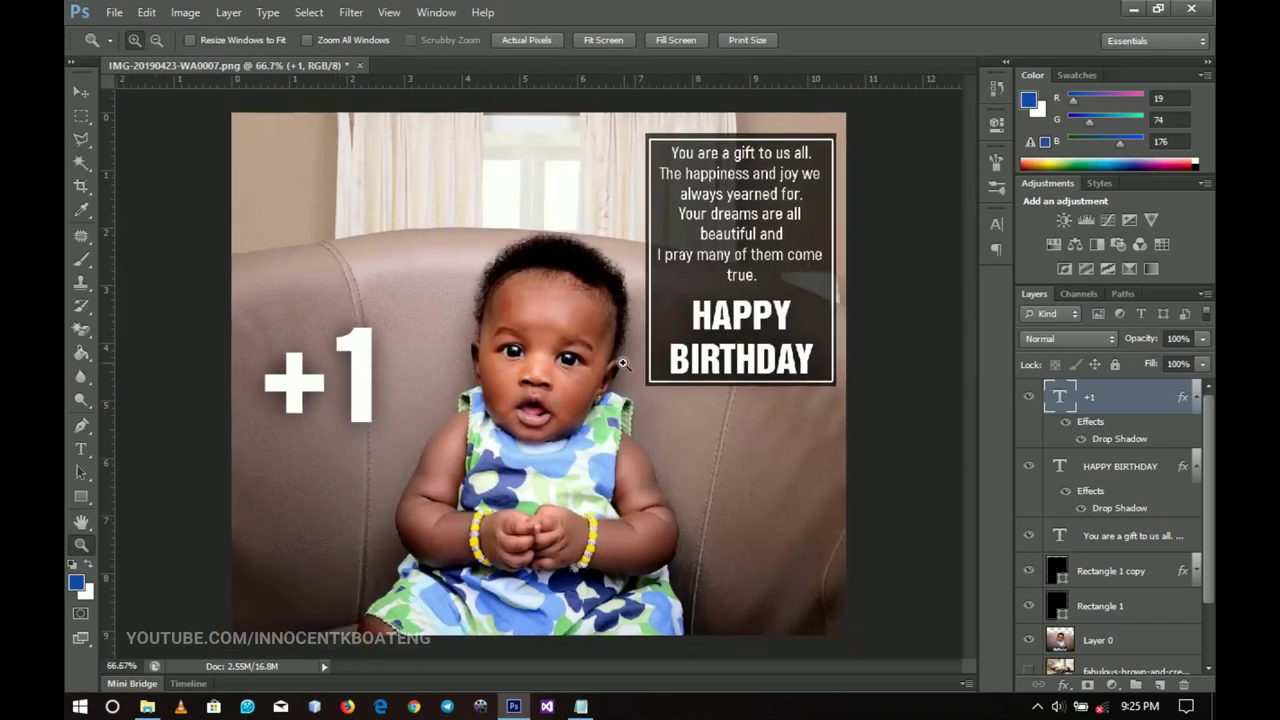